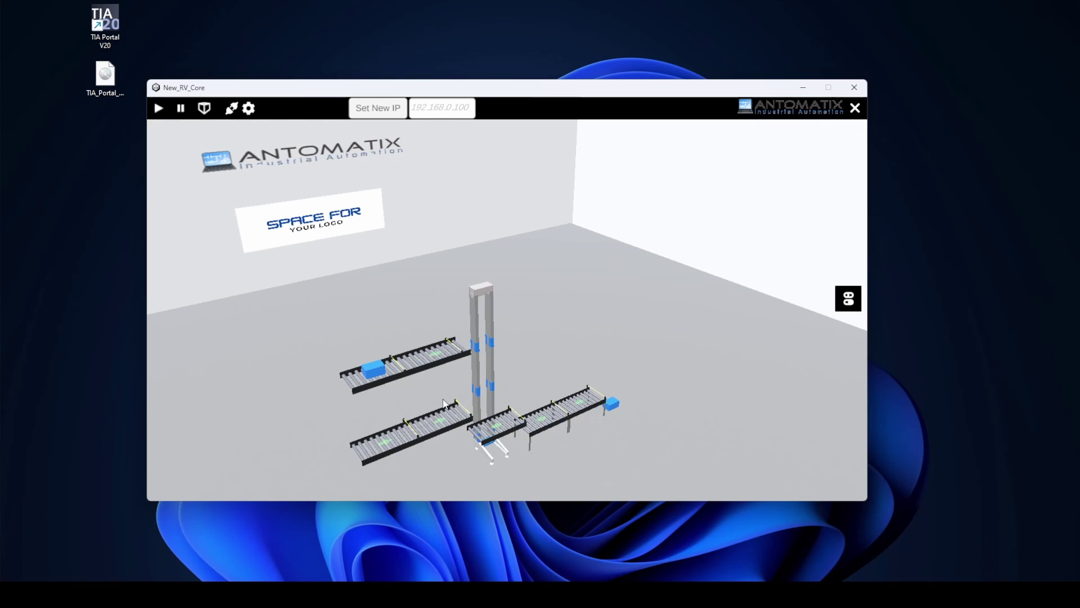
# Step: Scroll the SiePortal download page down to the DVD 1 Setup ISO link
pyautogui.scroll(3, 392, 352)
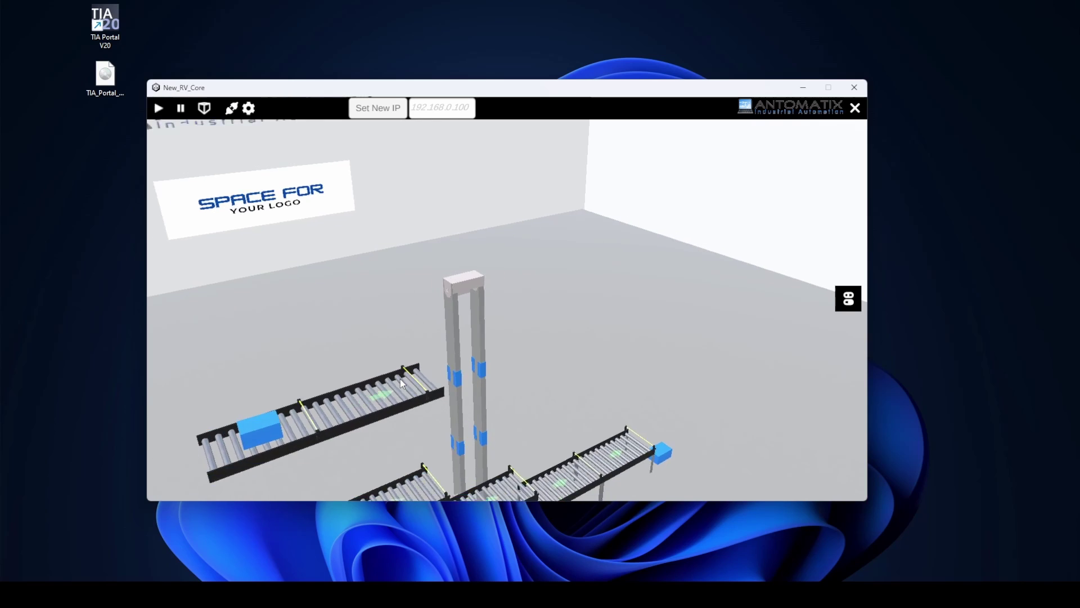
pyautogui.scroll(-3, 402, 377)
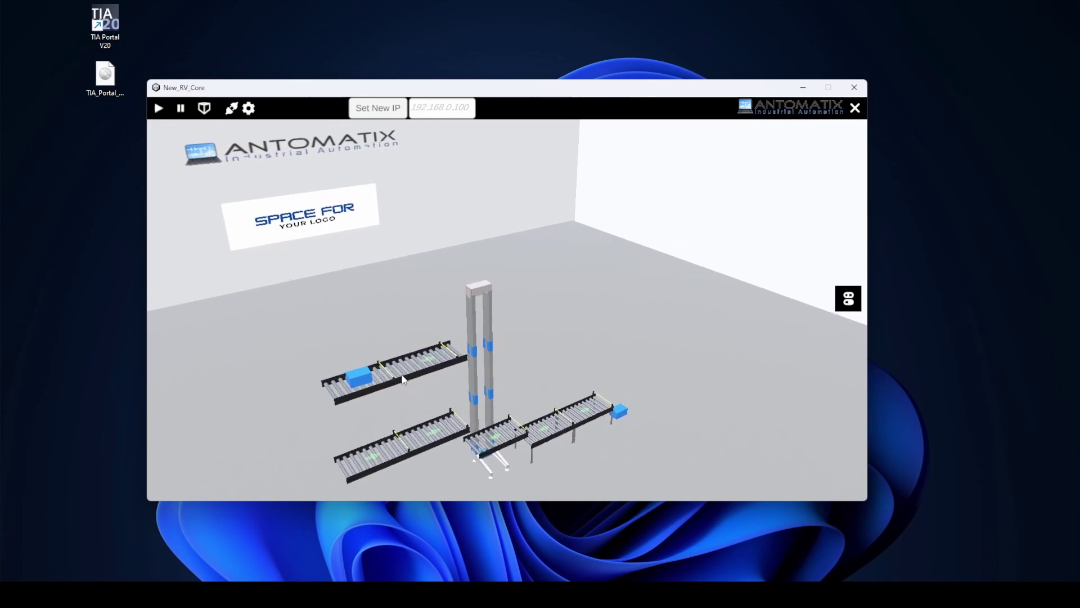
pyautogui.scroll(-3, 402, 376)
pyautogui.scroll(3, 362, 365)
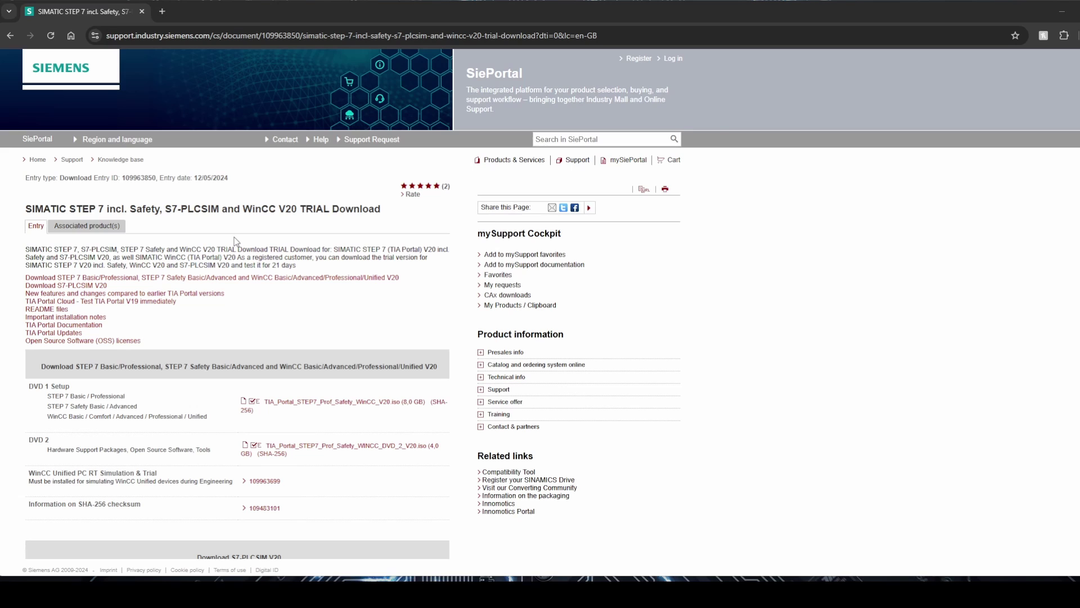
pyautogui.scroll(-1, 234, 237)
pyautogui.scroll(-2, 234, 239)
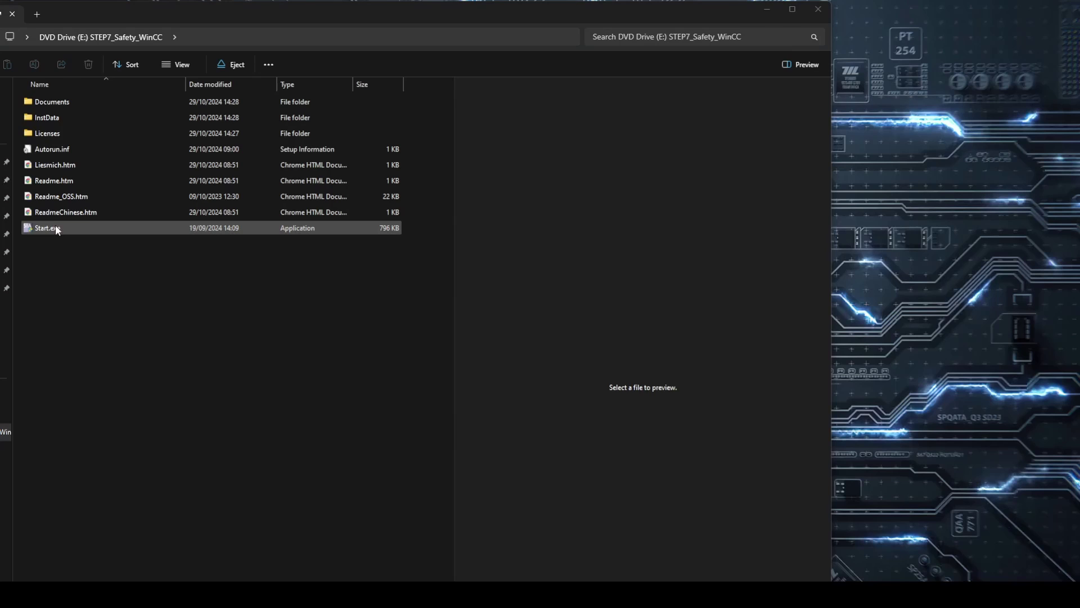
# Step: Launch Start.exe from the STEP7_Safety_WinCC DVD and allow it past SmartScreen
pyautogui.click(54, 227)
pyautogui.doubleClick(55, 228)
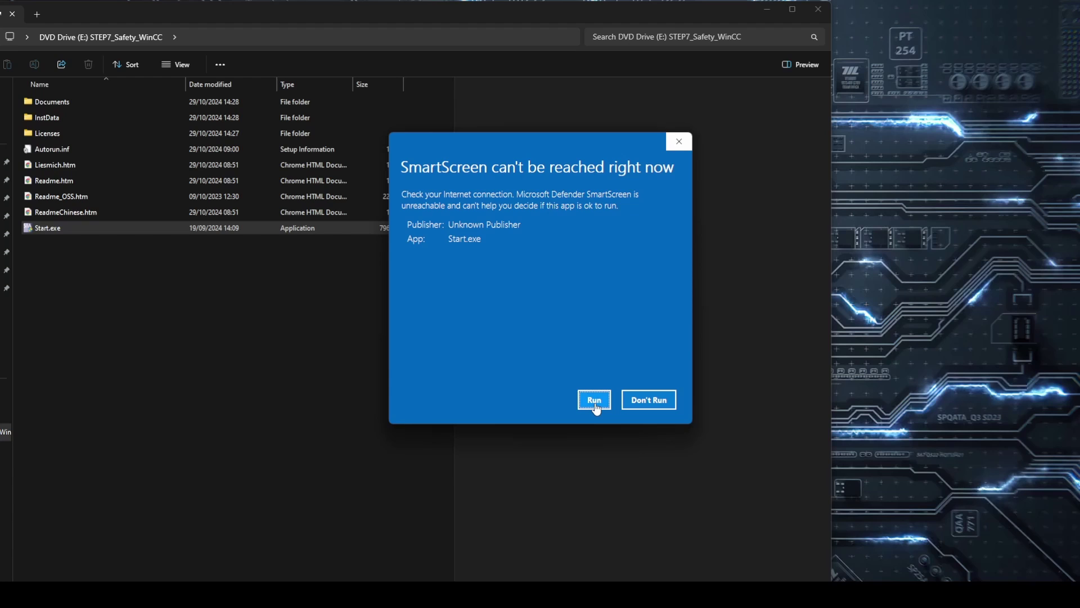
pyautogui.click(594, 401)
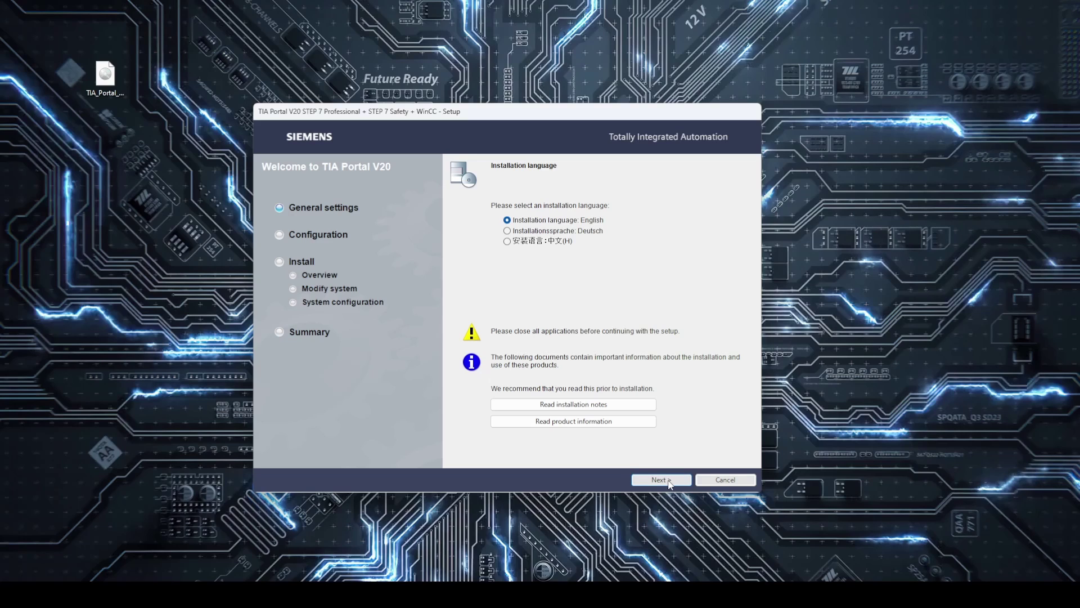
# Step: Keep English and continue past the prerequisites, product language and runtime pages
pyautogui.click(674, 479)
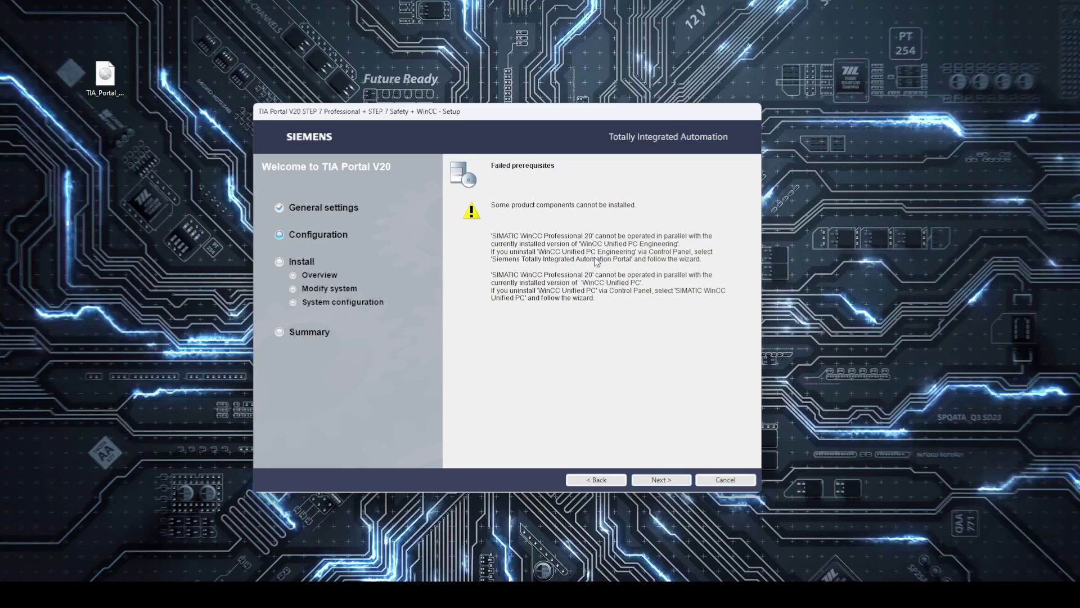
pyautogui.click(663, 480)
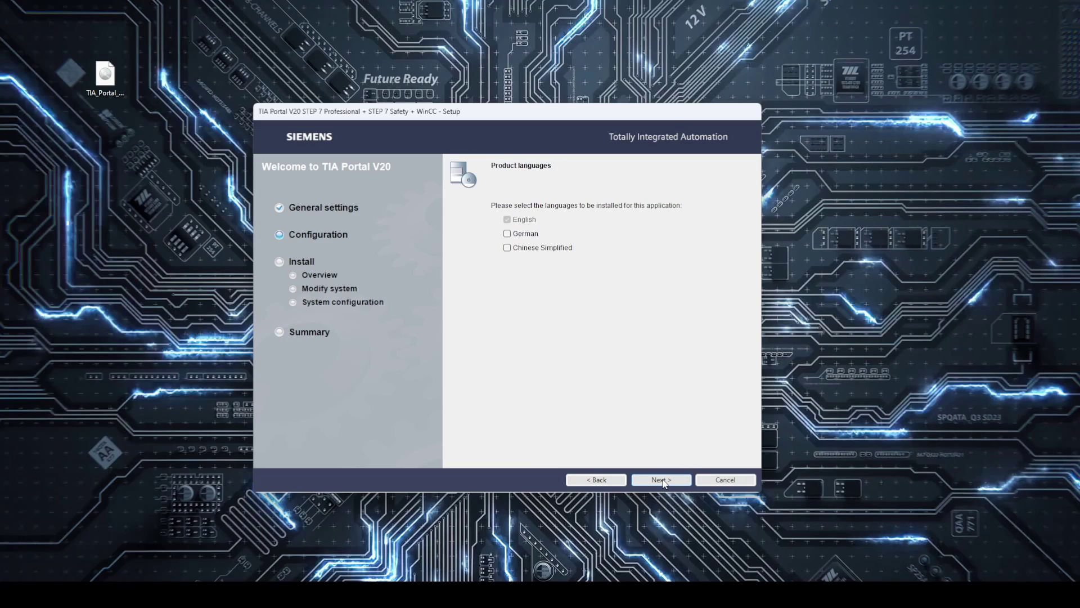
pyautogui.click(648, 482)
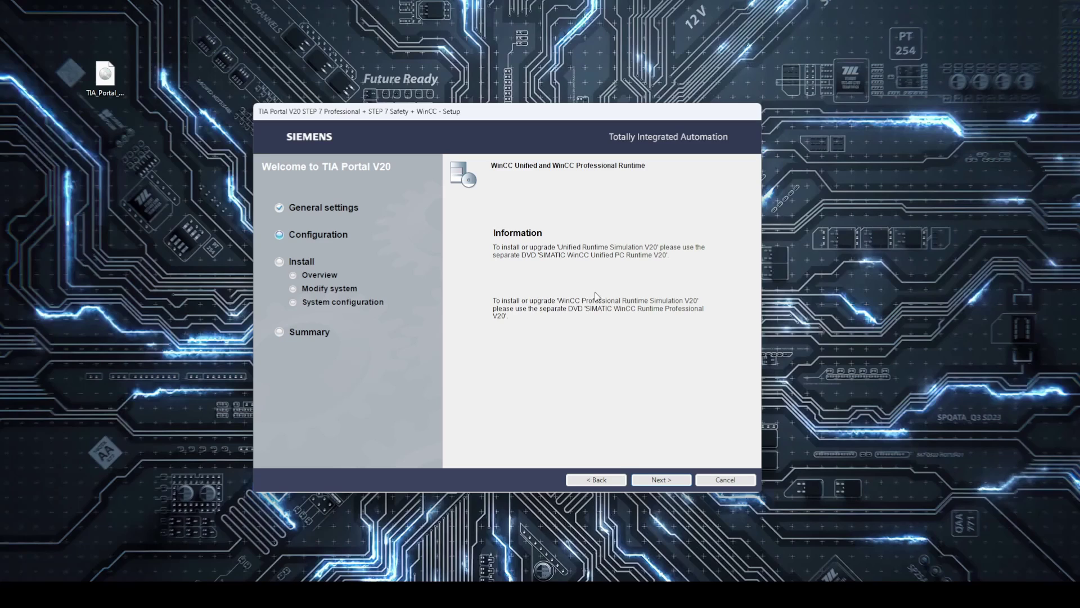
pyautogui.click(667, 480)
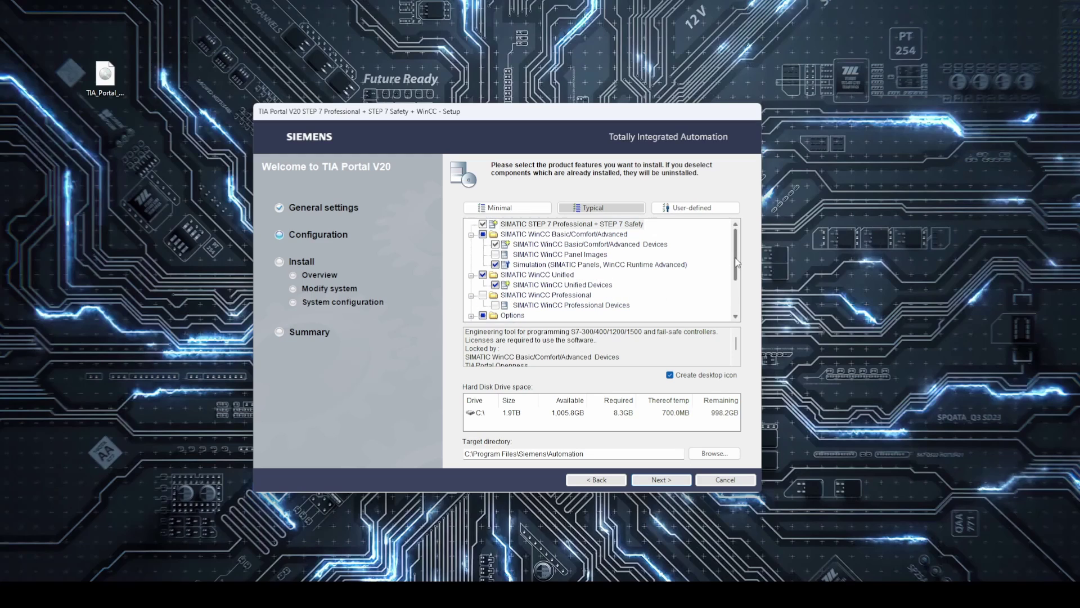
# Step: Review the Tools and Options groups, keeping the Typical feature selection
pyautogui.moveTo(737, 263); pyautogui.dragTo(734, 298)
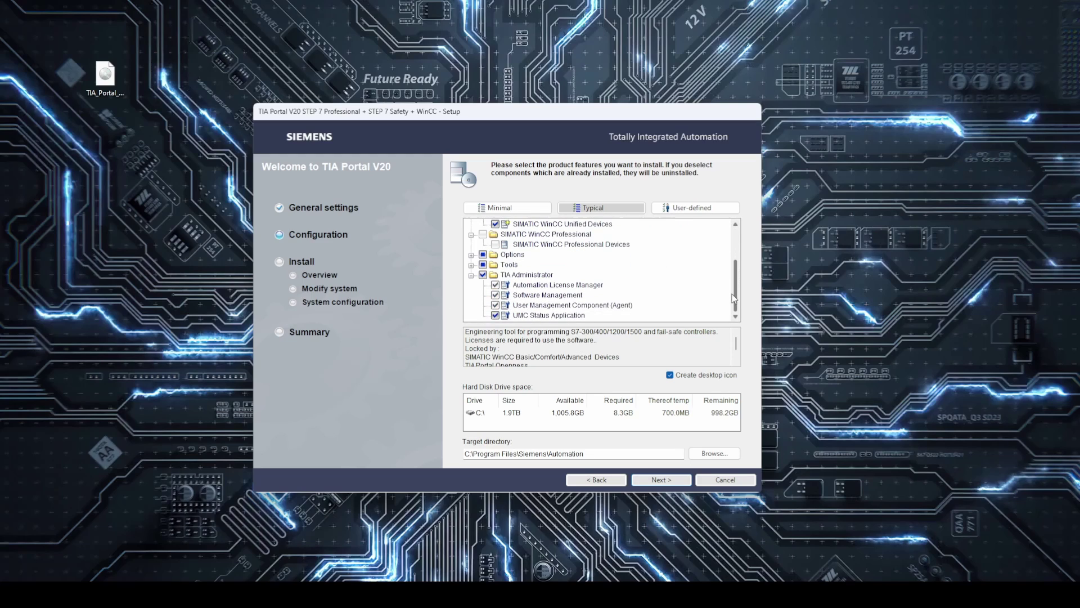
pyautogui.click(471, 265)
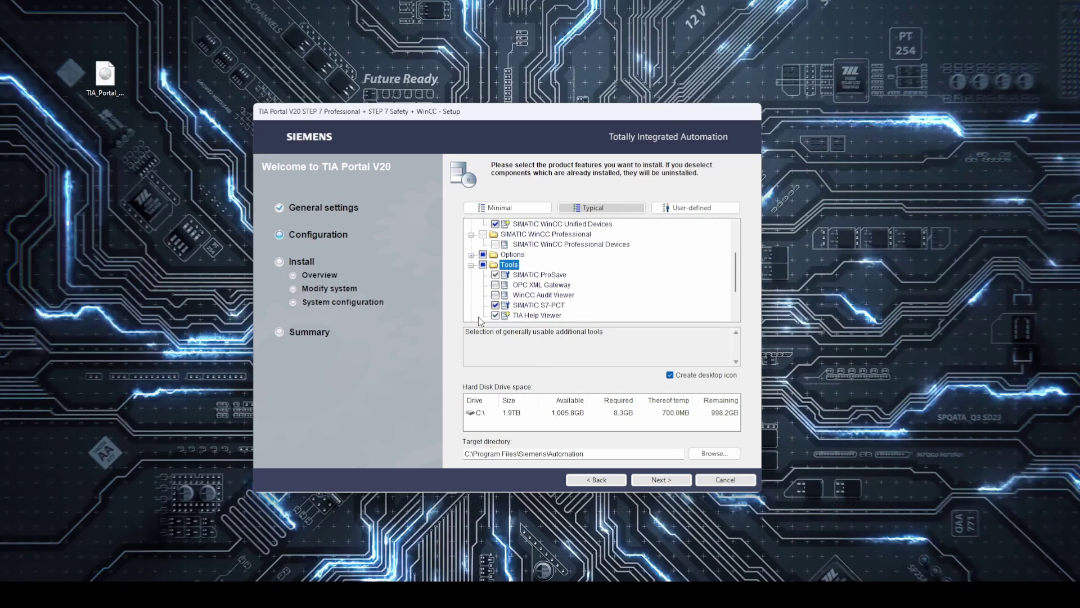
pyautogui.click(471, 255)
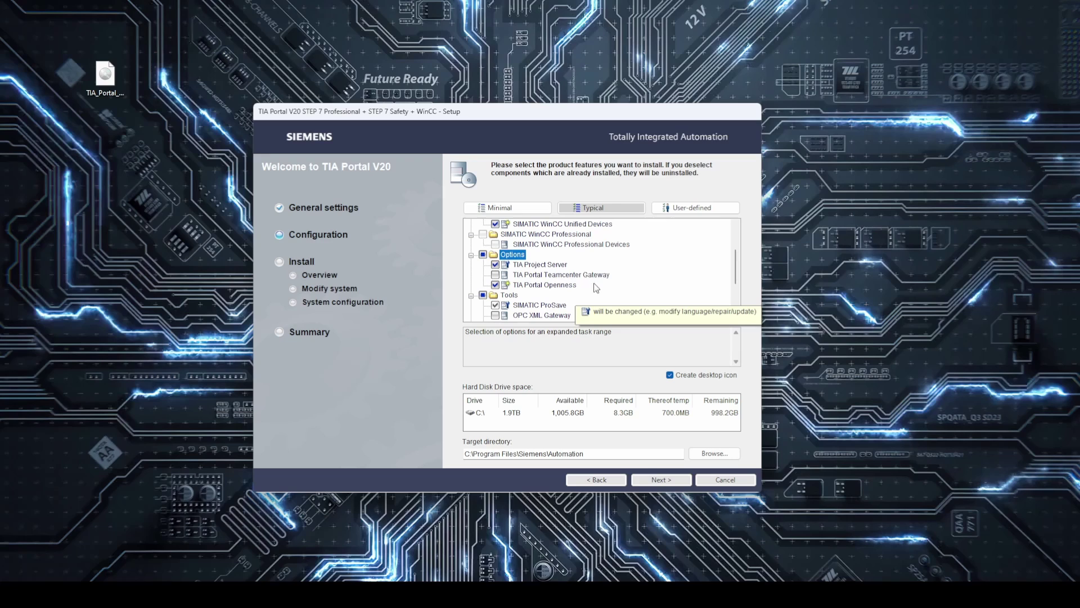
pyautogui.scroll(-3, 735, 277)
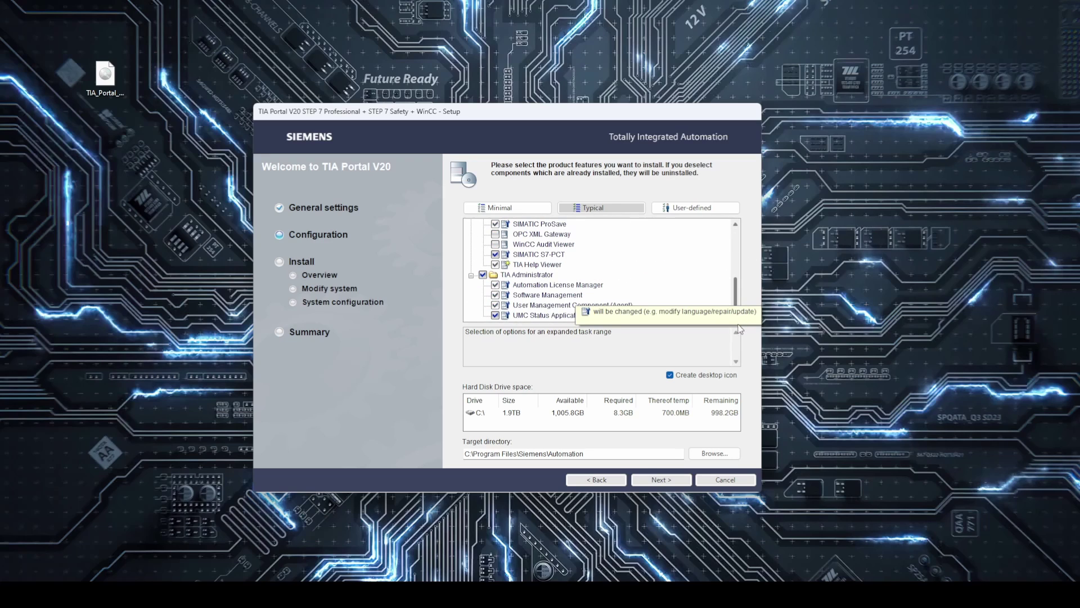
pyautogui.click(668, 483)
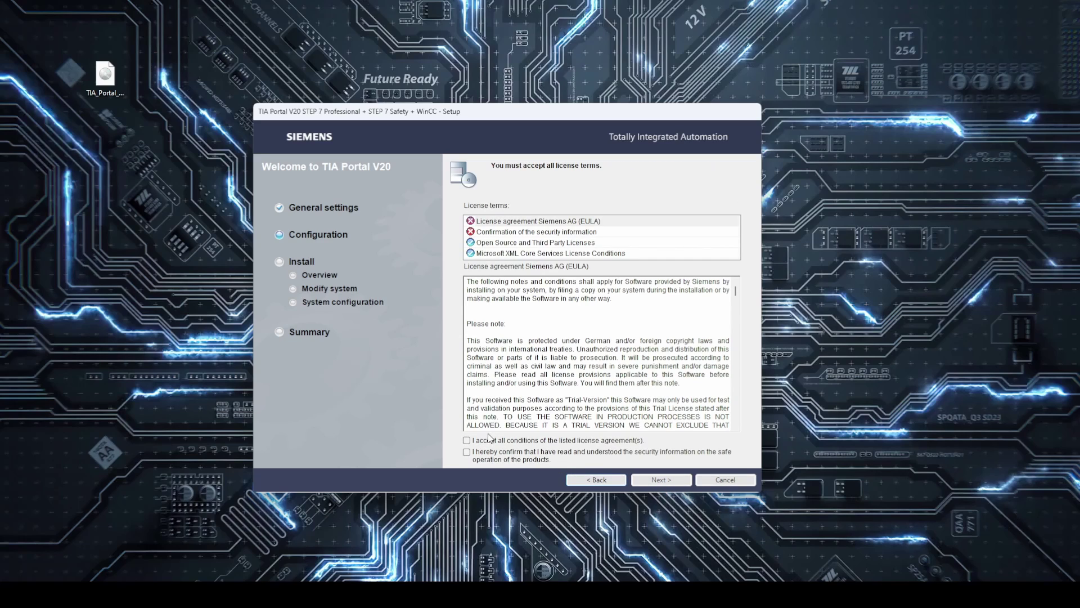
# Step: Accept the license agreements and confirm the security information was read
pyautogui.click(481, 440)
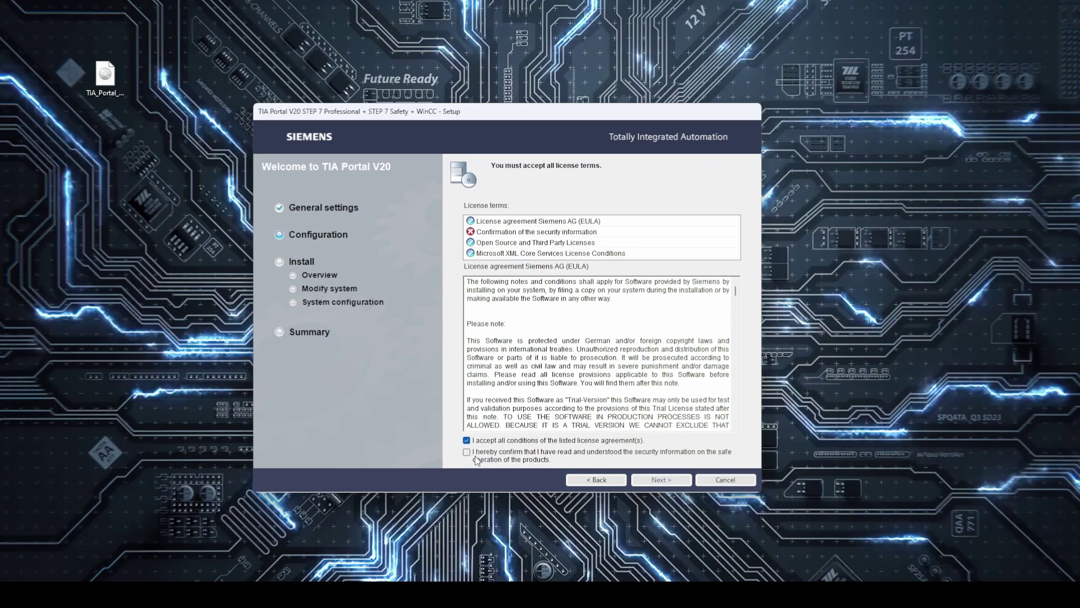
pyautogui.click(467, 452)
pyautogui.click(652, 481)
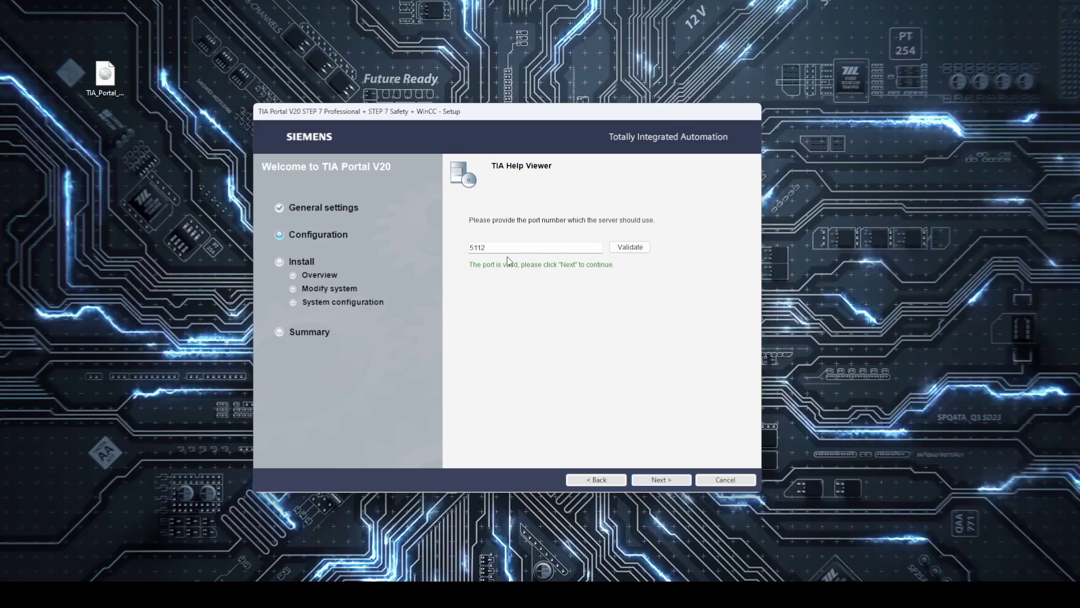
# Step: Keep Help Viewer port 5112 and accept the security and permissions settings
pyautogui.click(666, 480)
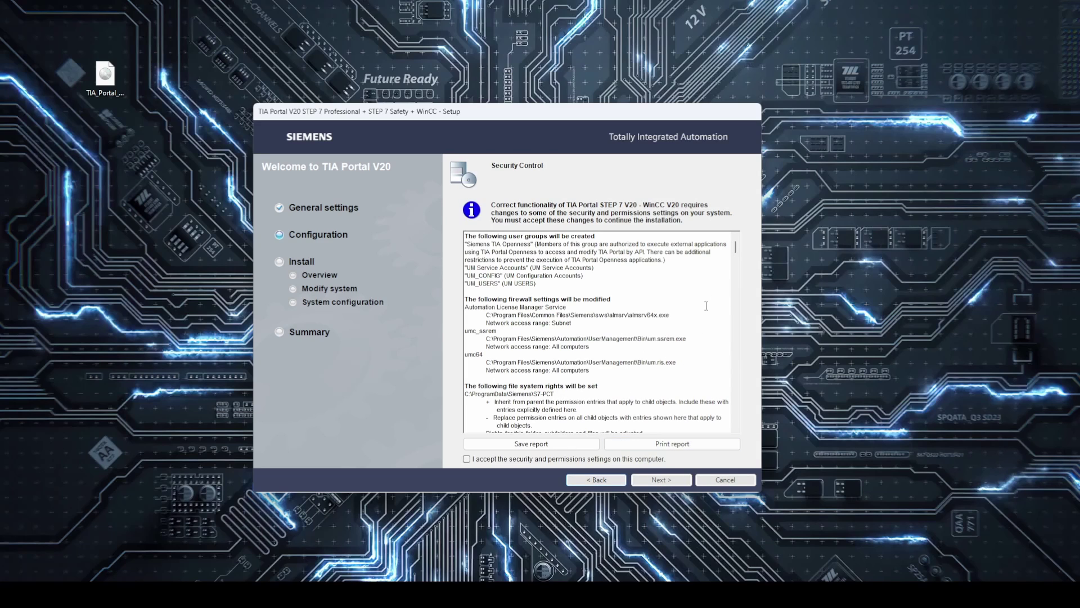
pyautogui.moveTo(738, 250)
pyautogui.mouseDown()
pyautogui.moveTo(733, 270)
pyautogui.moveTo(735, 246)
pyautogui.mouseUp()
pyautogui.click(497, 460)
pyautogui.click(669, 483)
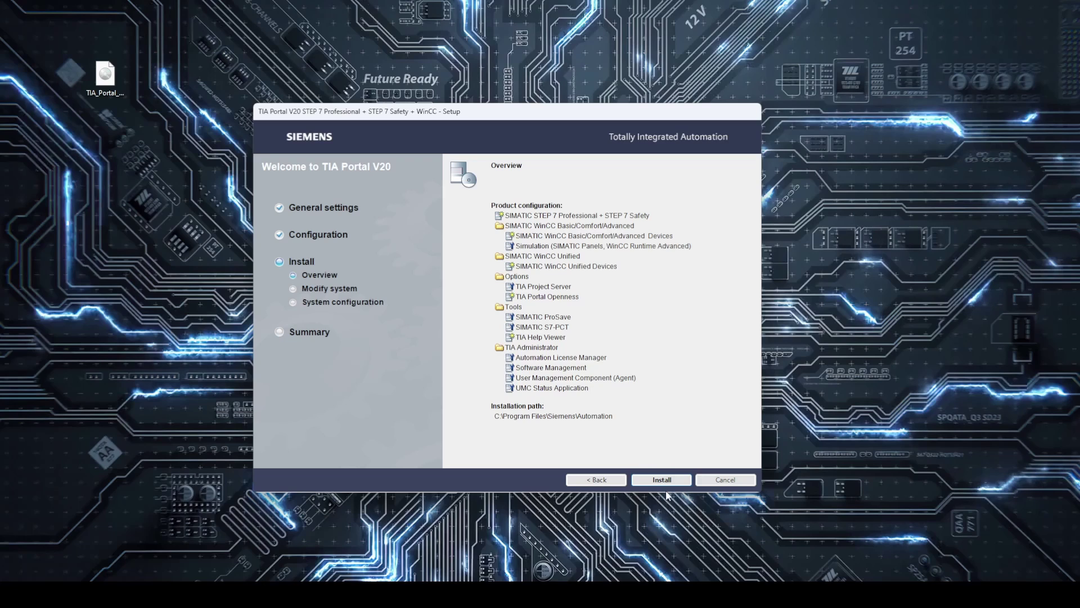
# Step: Install the selected products, then launch TIA Portal V20 from the desktop shortcut
pyautogui.click(662, 479)
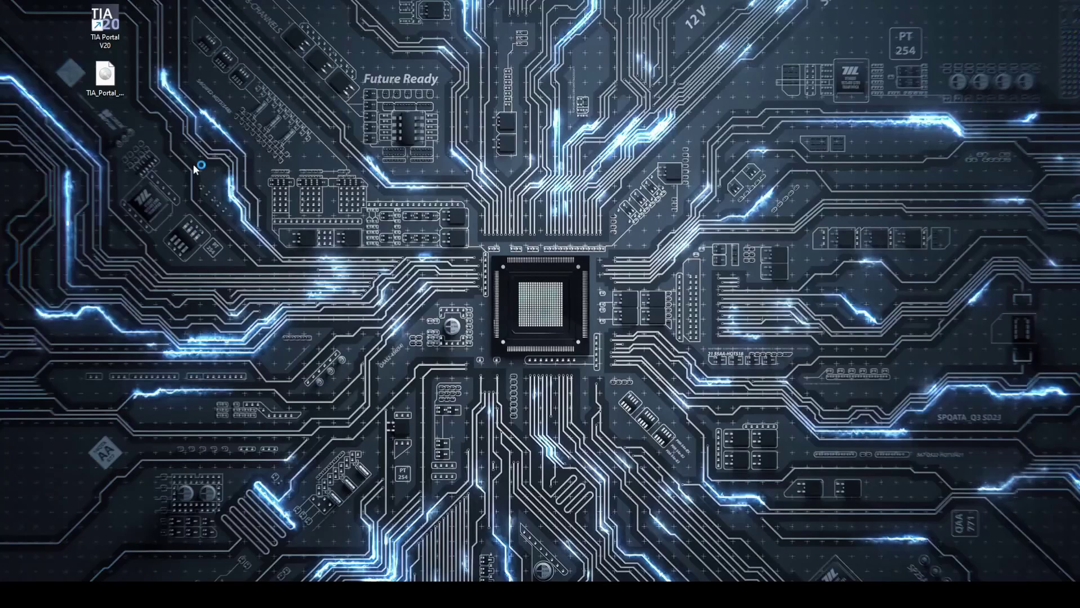
pyautogui.doubleClick(105, 23)
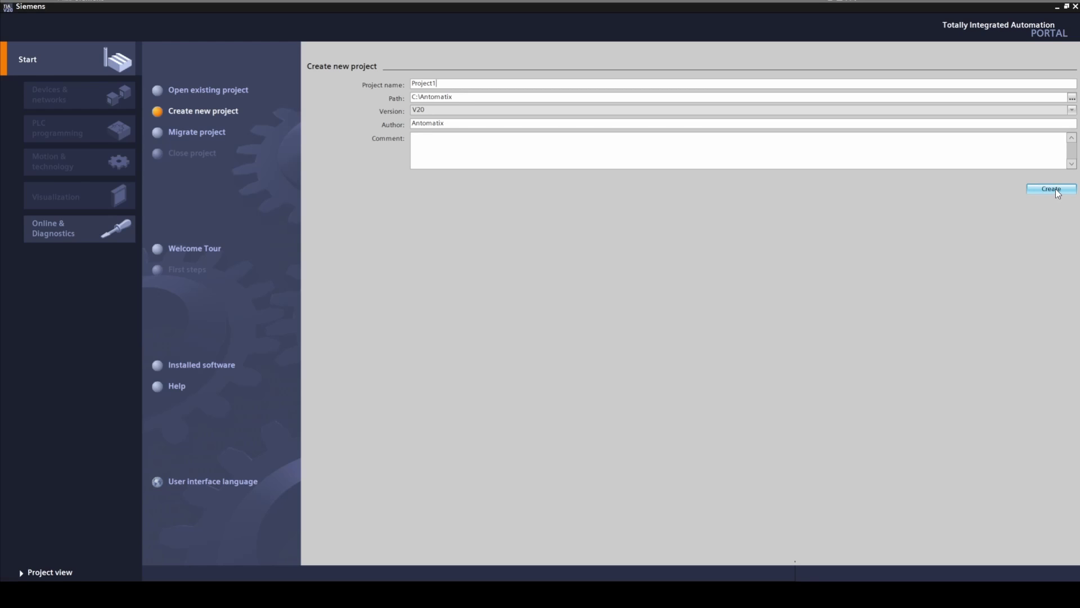
# Step: Create Project1 in C:\Antomatix and switch to its project view
pyautogui.click(1055, 189)
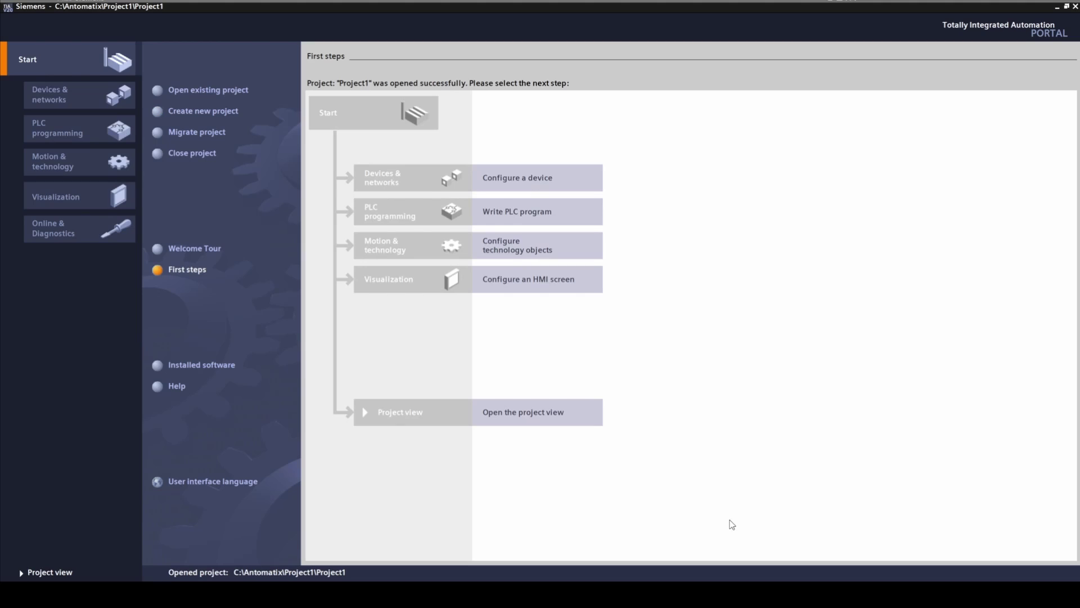
pyautogui.click(553, 411)
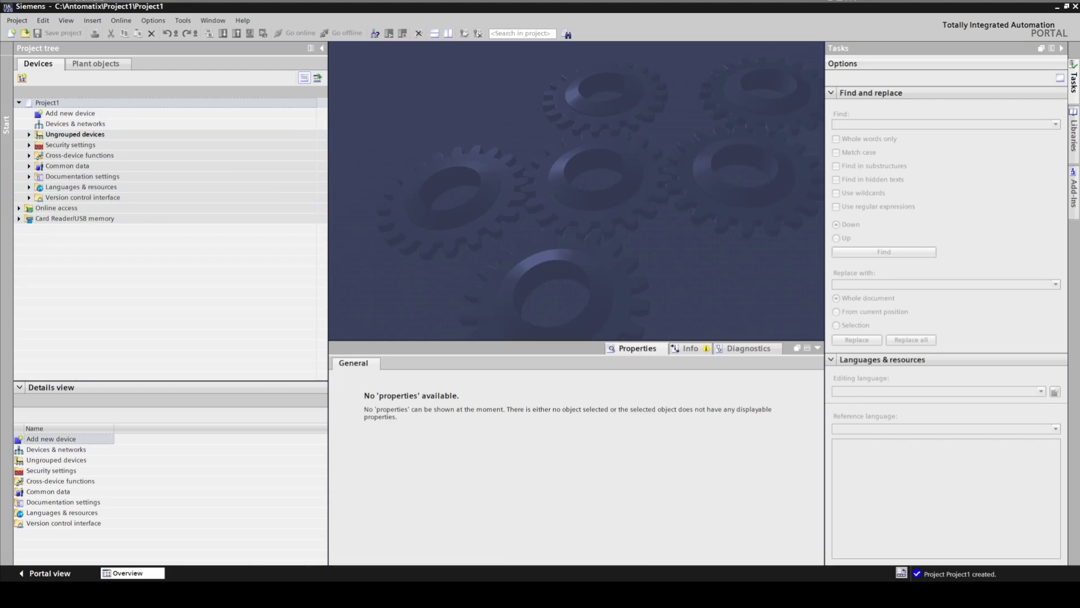
# Step: In Add new device, browse SIMATIC S7-1500 controllers to CPU 1516-3 PN/DP
pyautogui.click(79, 116)
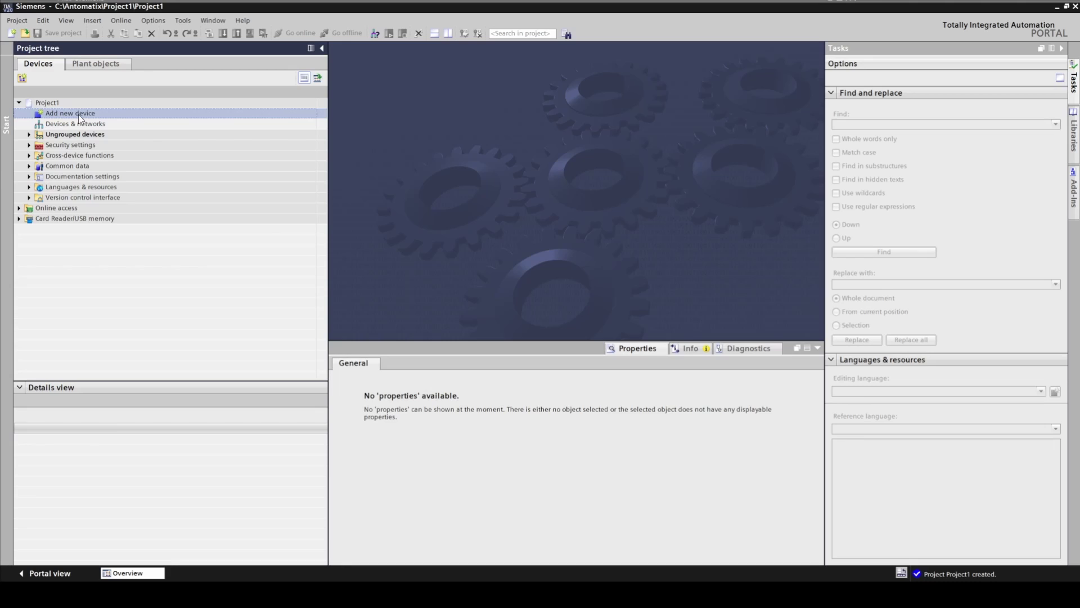
pyautogui.doubleClick(80, 117)
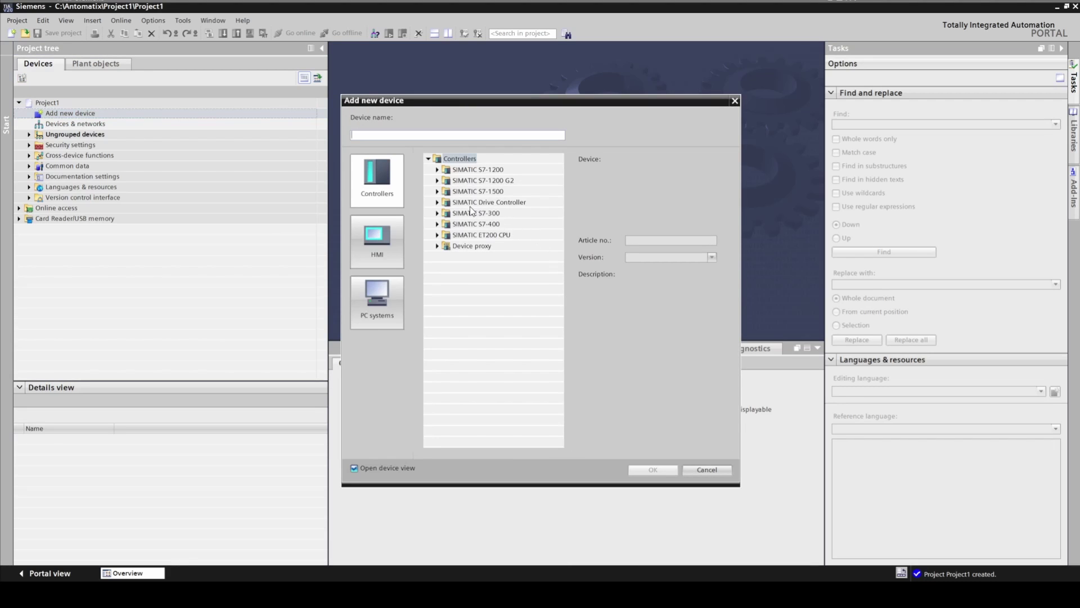
pyautogui.click(437, 192)
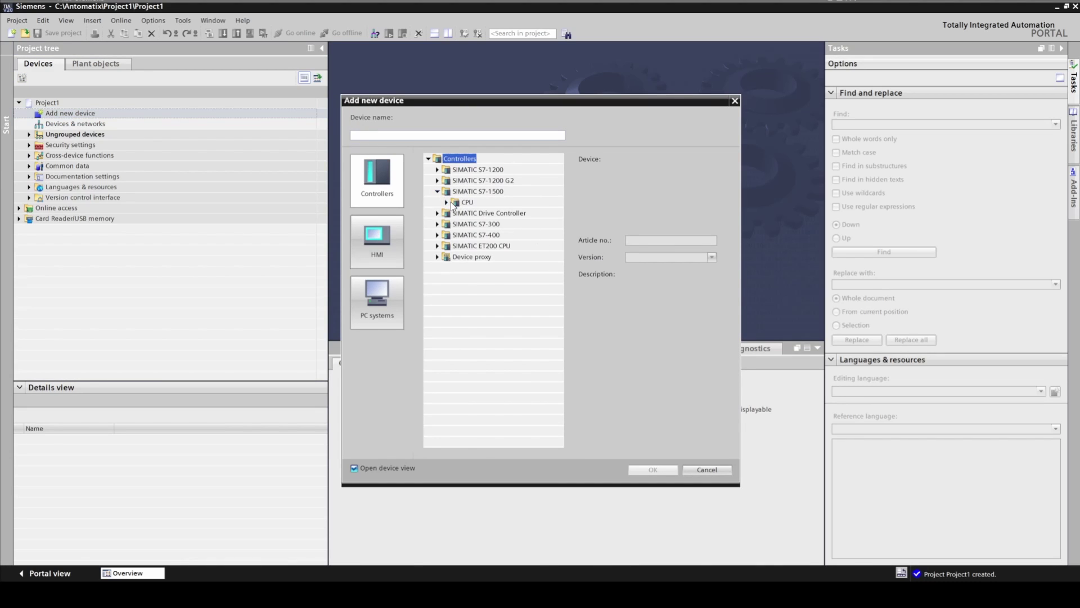
pyautogui.click(450, 202)
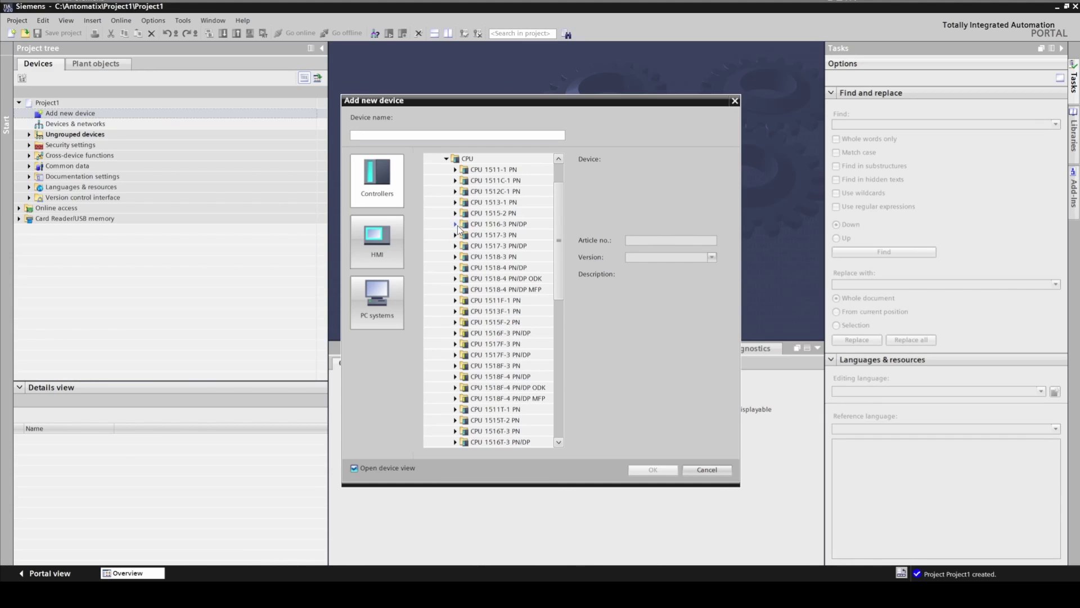
pyautogui.click(455, 224)
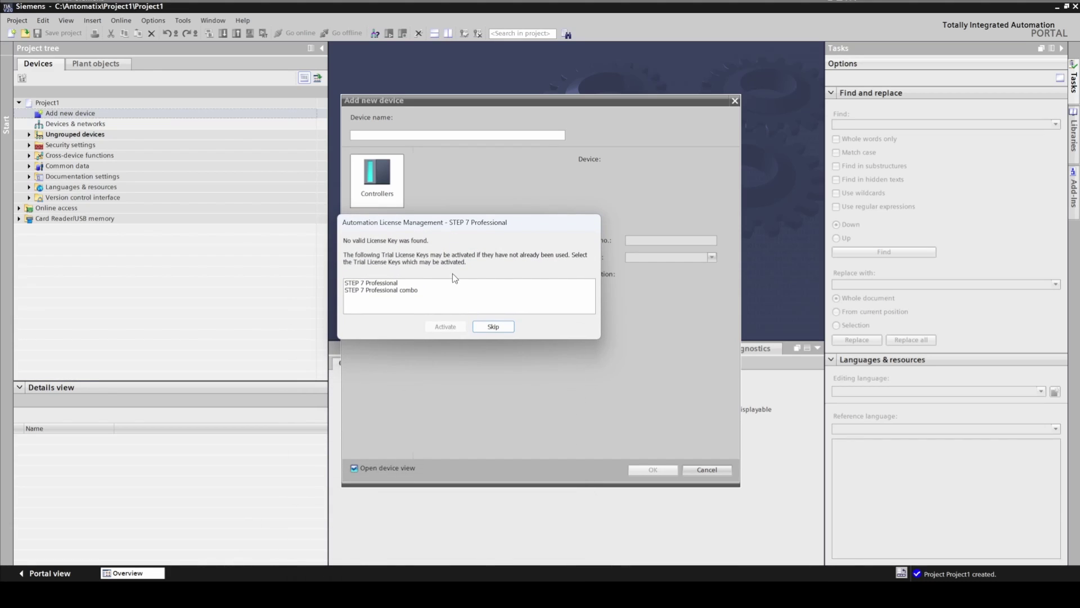
# Step: Activate the STEP 7 Professional trial license and add CPU variant 6ES7 516-3AP03-0AB0
pyautogui.click(380, 291)
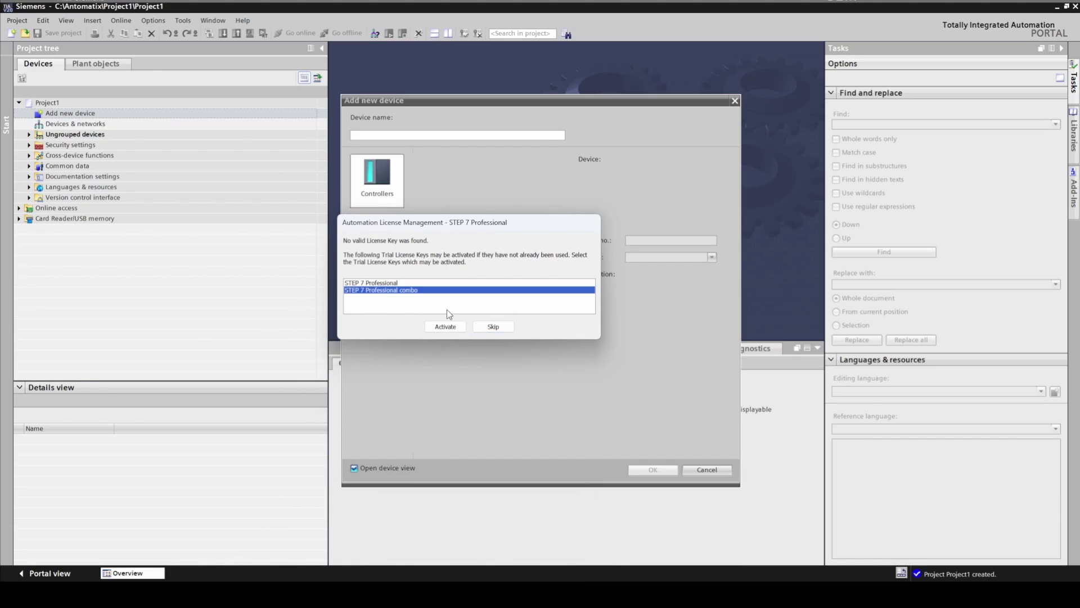
pyautogui.click(446, 326)
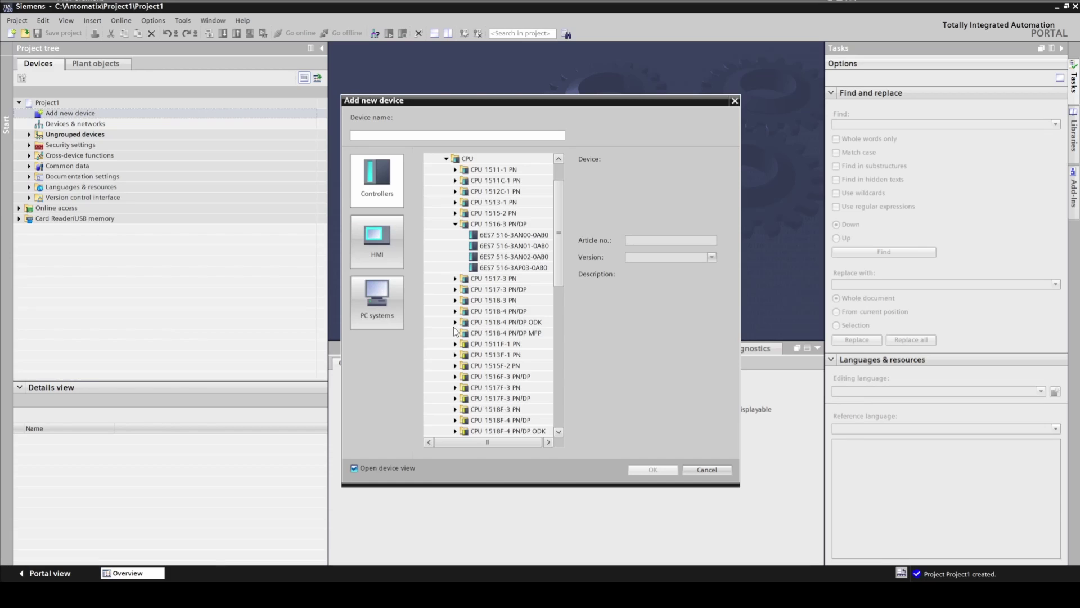
pyautogui.click(491, 267)
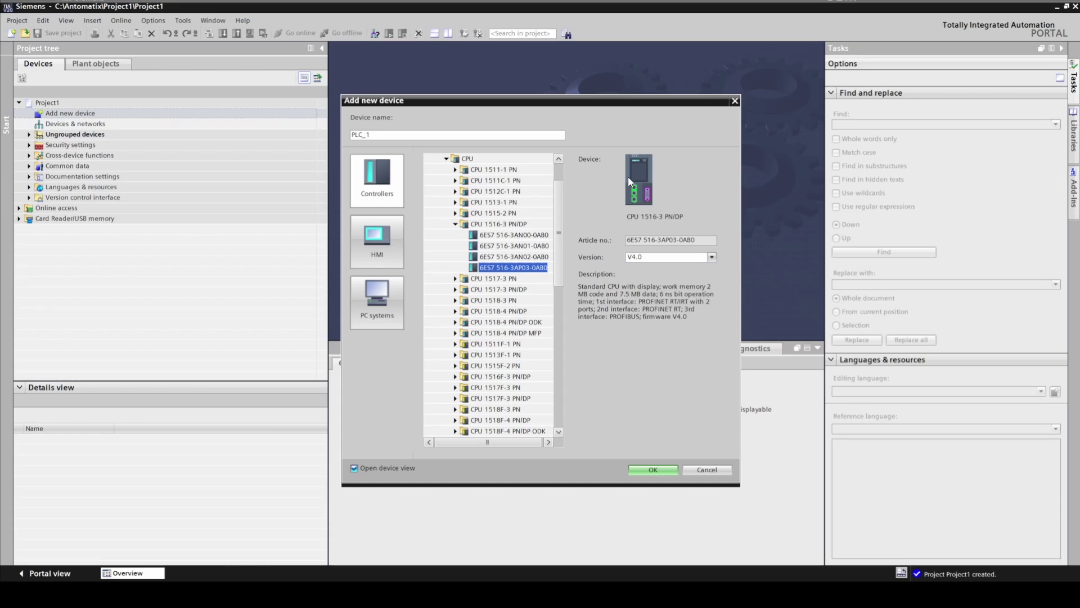
pyautogui.click(656, 470)
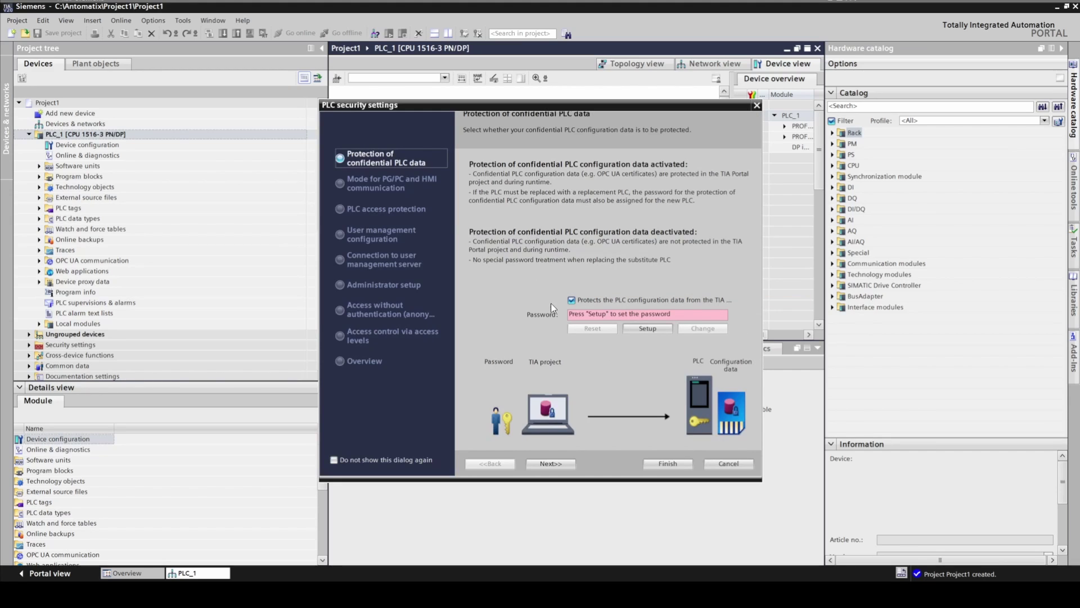
# Step: Disable confidential PLC data protection and allow legacy PG/PC and HMI communication
pyautogui.click(572, 300)
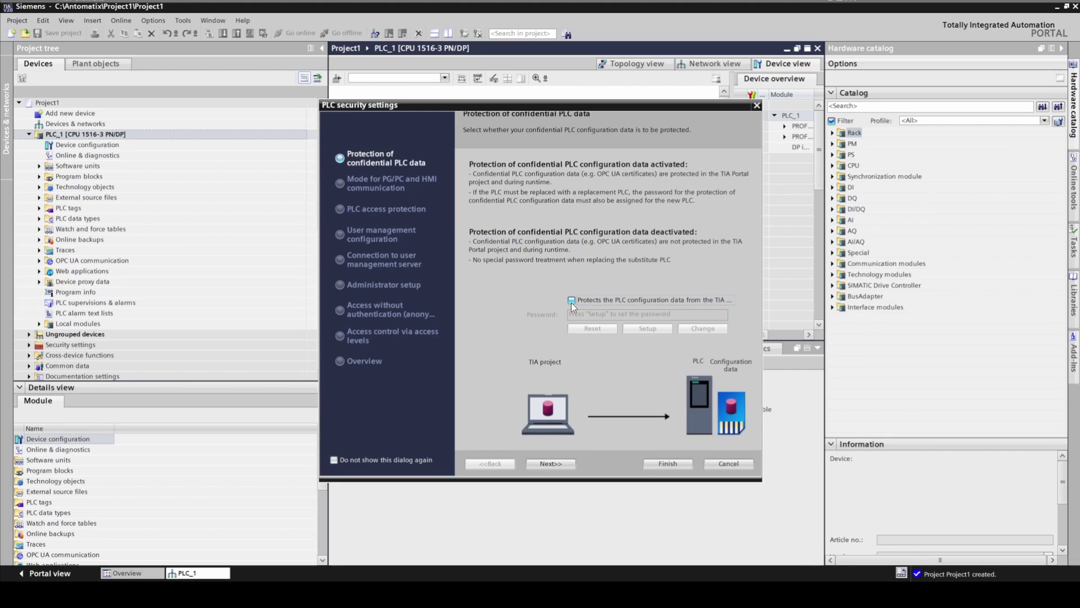
pyautogui.click(555, 466)
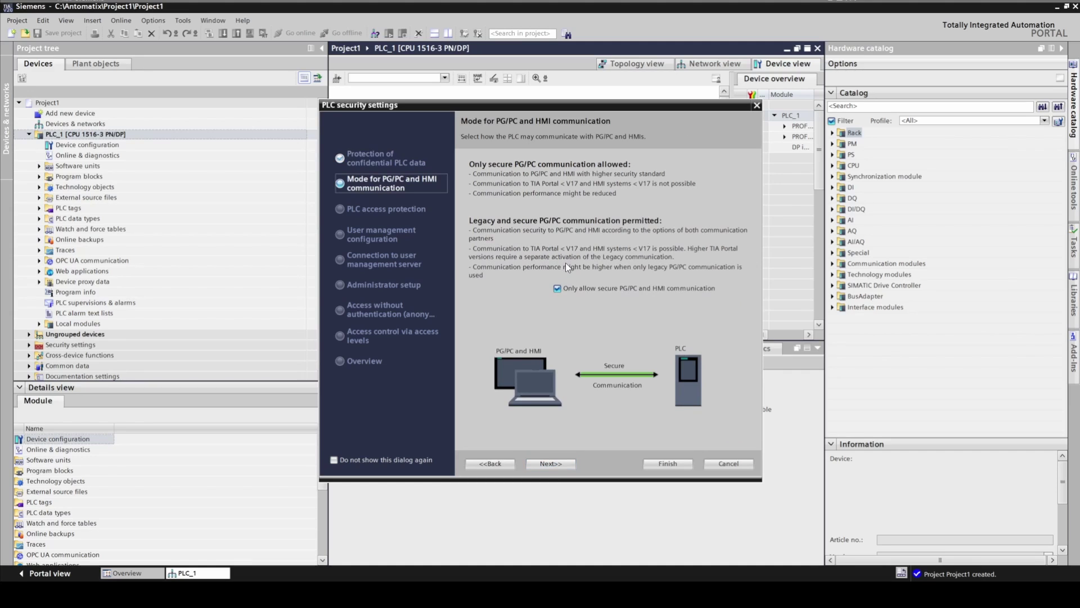
pyautogui.click(557, 289)
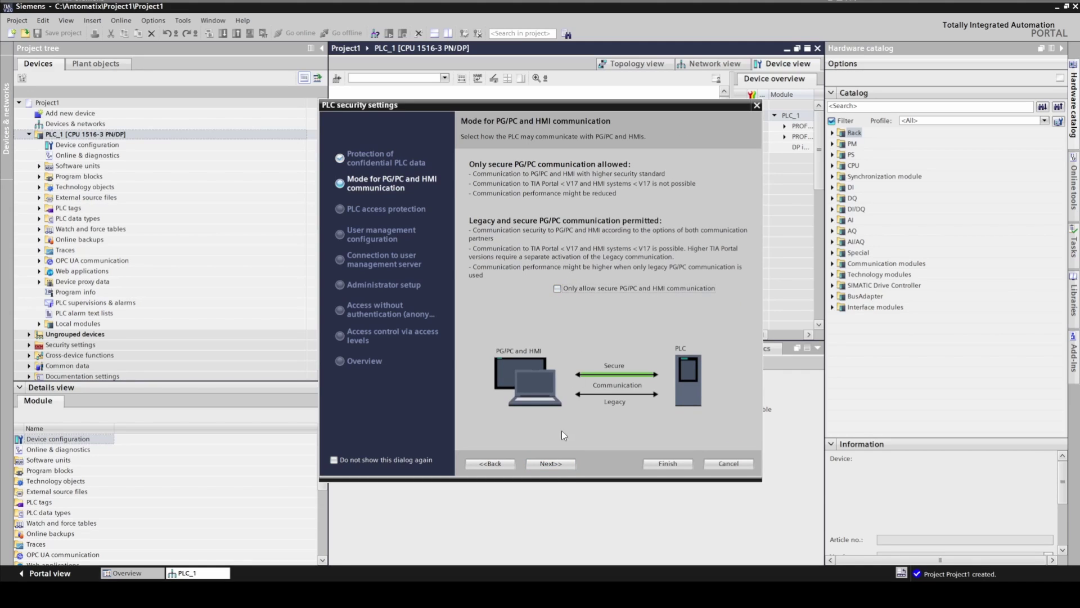
pyautogui.click(556, 467)
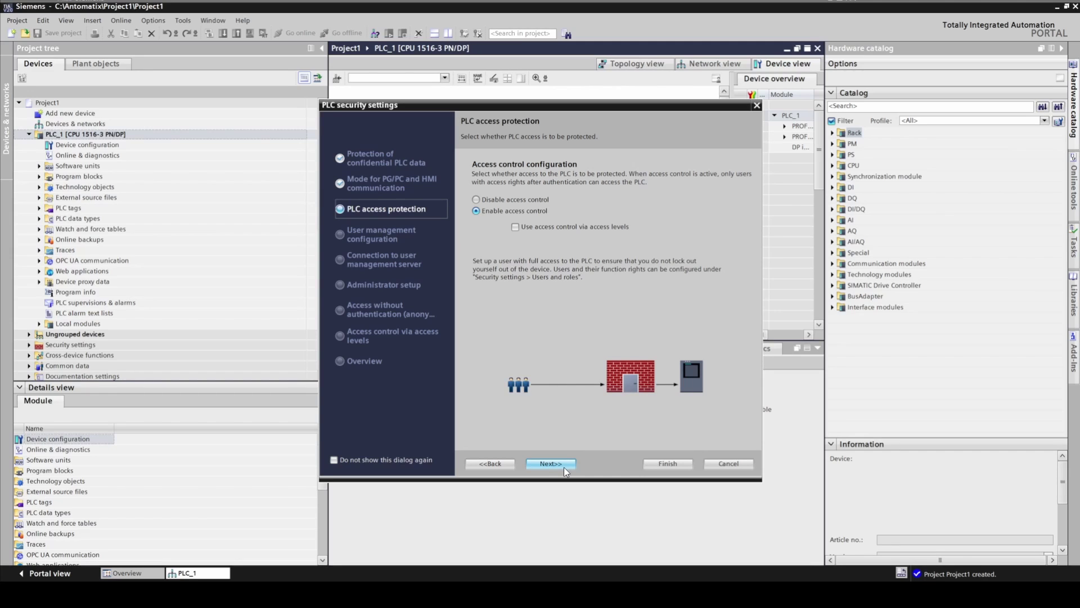
# Step: Advance through access protection, local user management and administrator setup to anonymous access
pyautogui.click(554, 463)
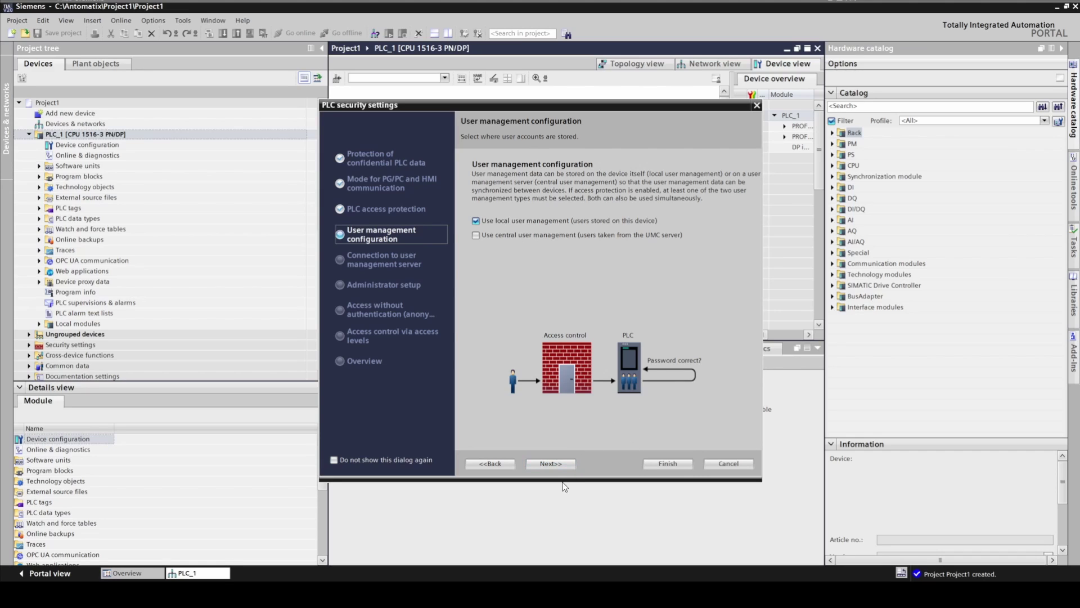
pyautogui.click(552, 463)
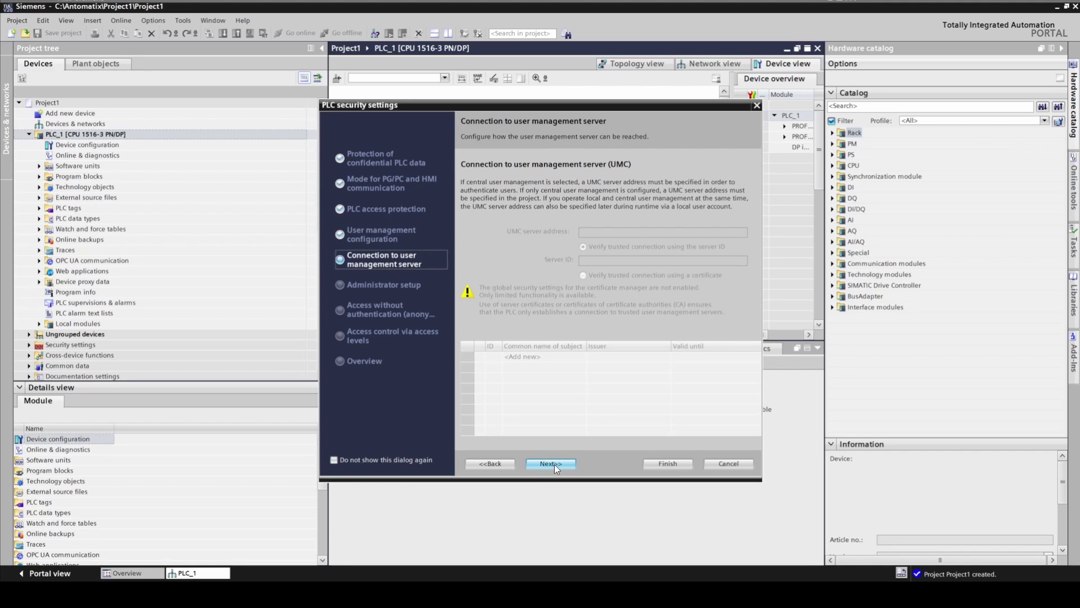
pyautogui.click(549, 464)
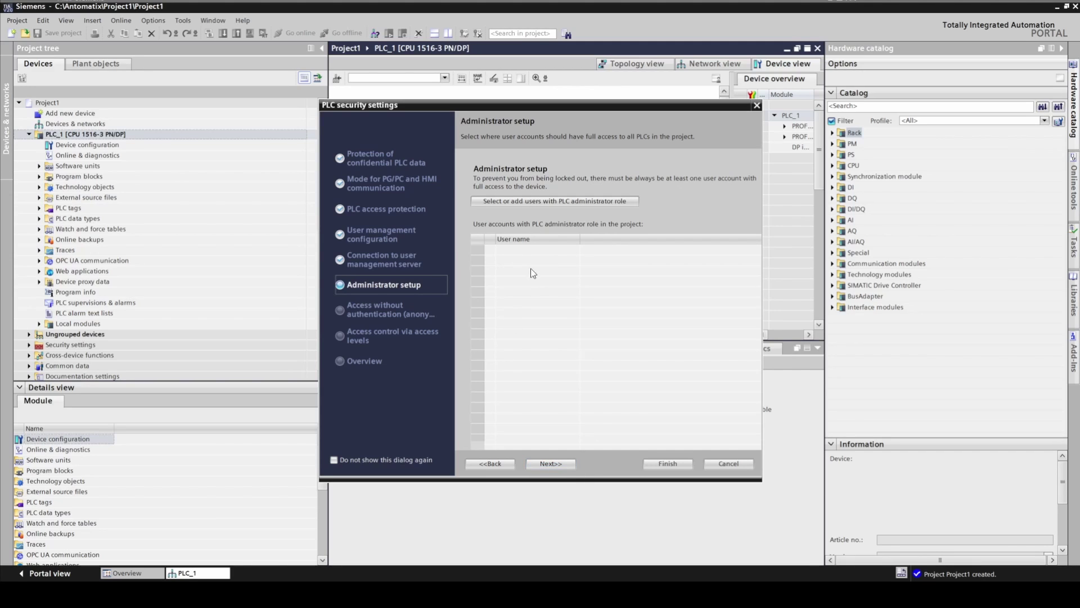
pyautogui.click(552, 461)
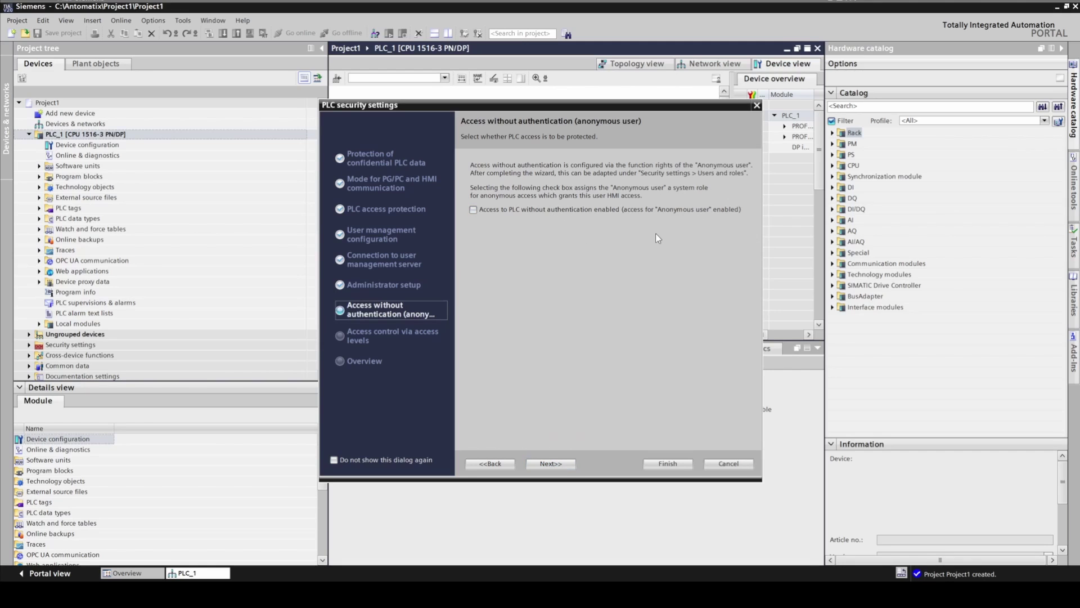
# Step: Enable access without authentication despite the warning, then finish the wizard from the Overview
pyautogui.click(473, 209)
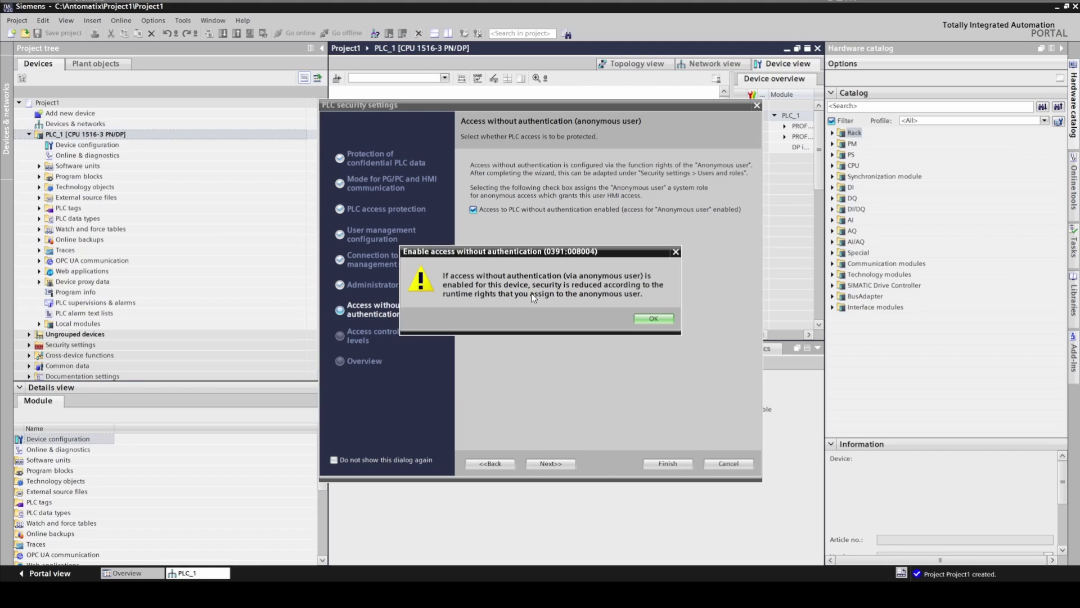
pyautogui.click(663, 320)
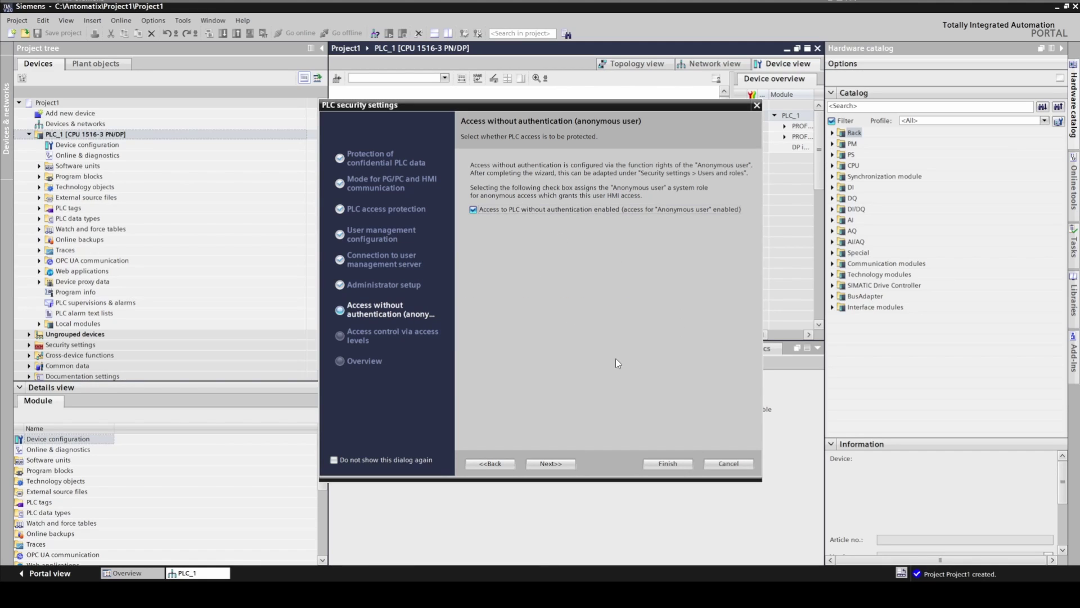
pyautogui.click(548, 464)
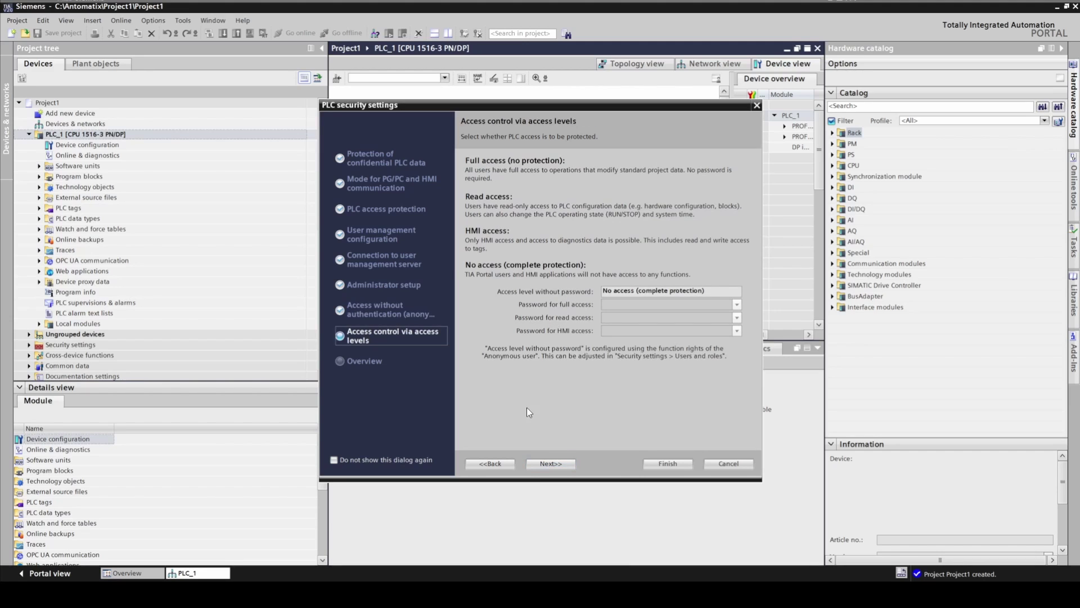
pyautogui.click(557, 464)
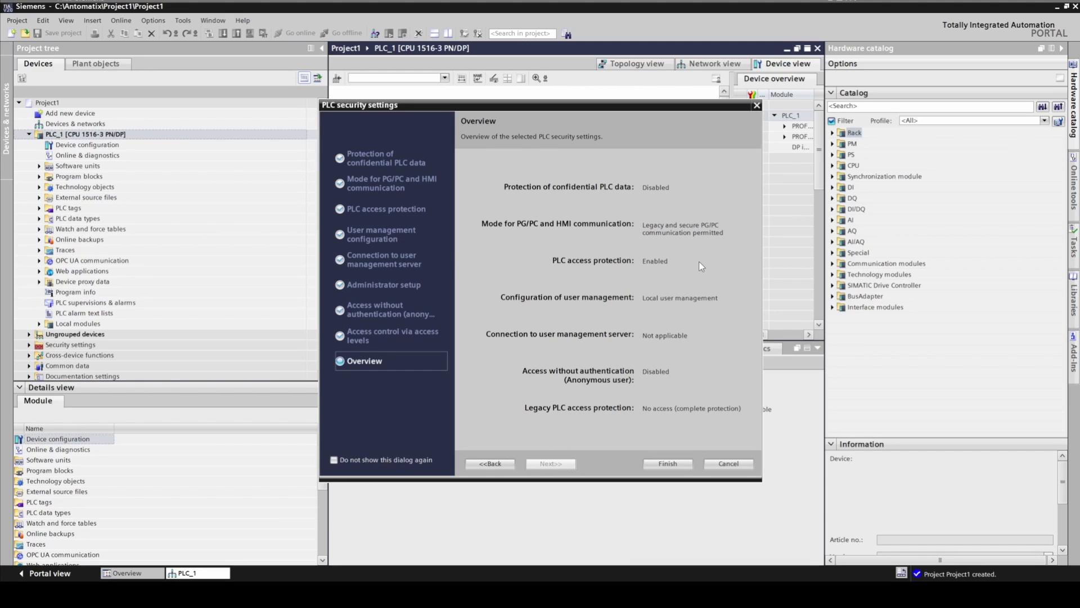
pyautogui.click(670, 463)
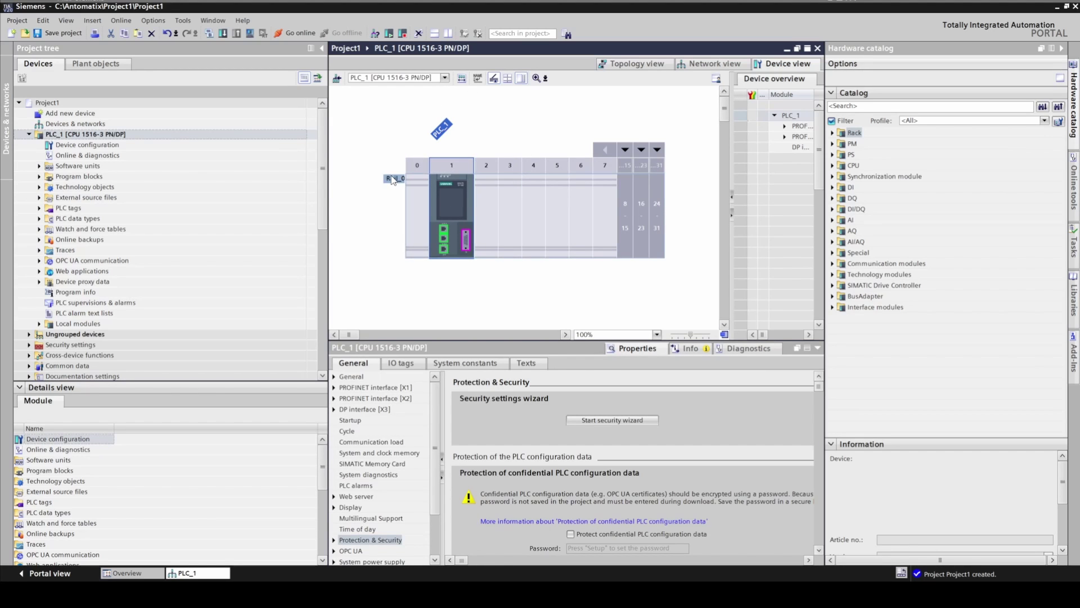
# Step: Open Add new device and browse HMI > SIMATIC Unified Comfort Panel > 15'' Display
pyautogui.click(77, 114)
pyautogui.doubleClick(77, 114)
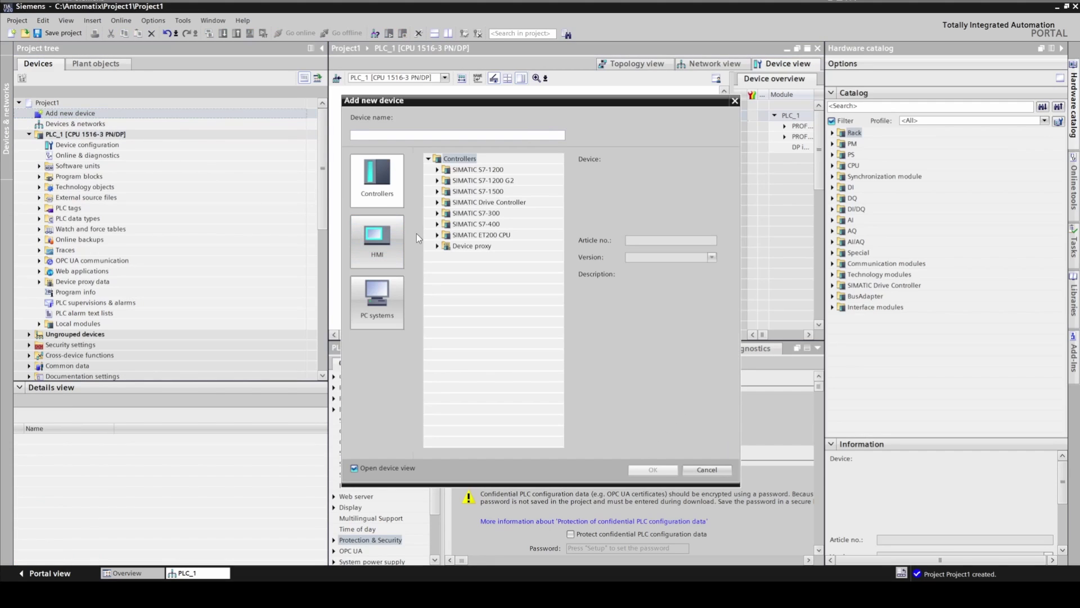
pyautogui.click(389, 244)
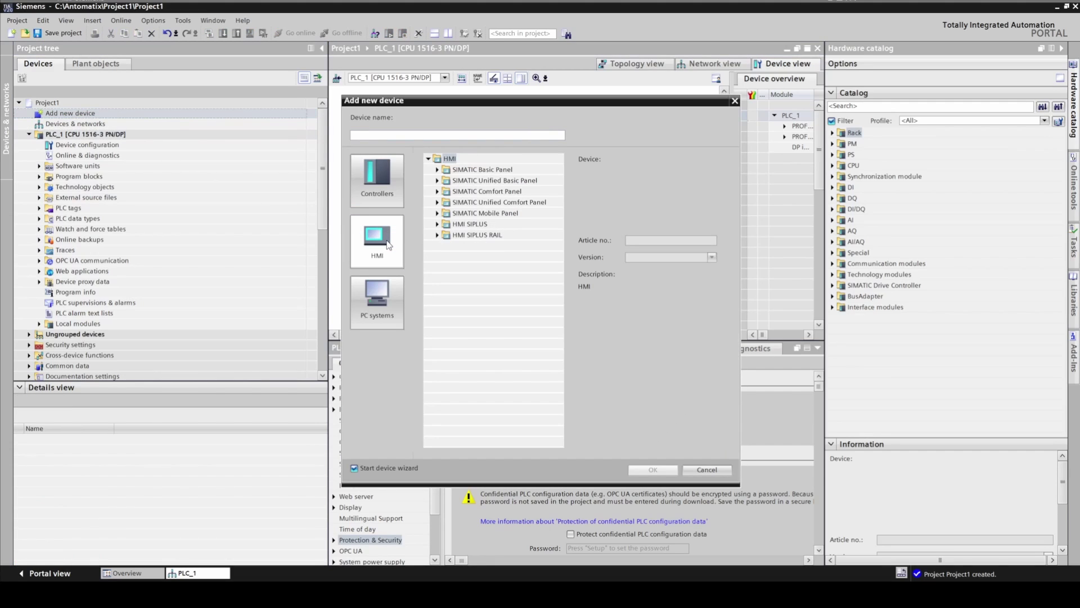
pyautogui.click(437, 203)
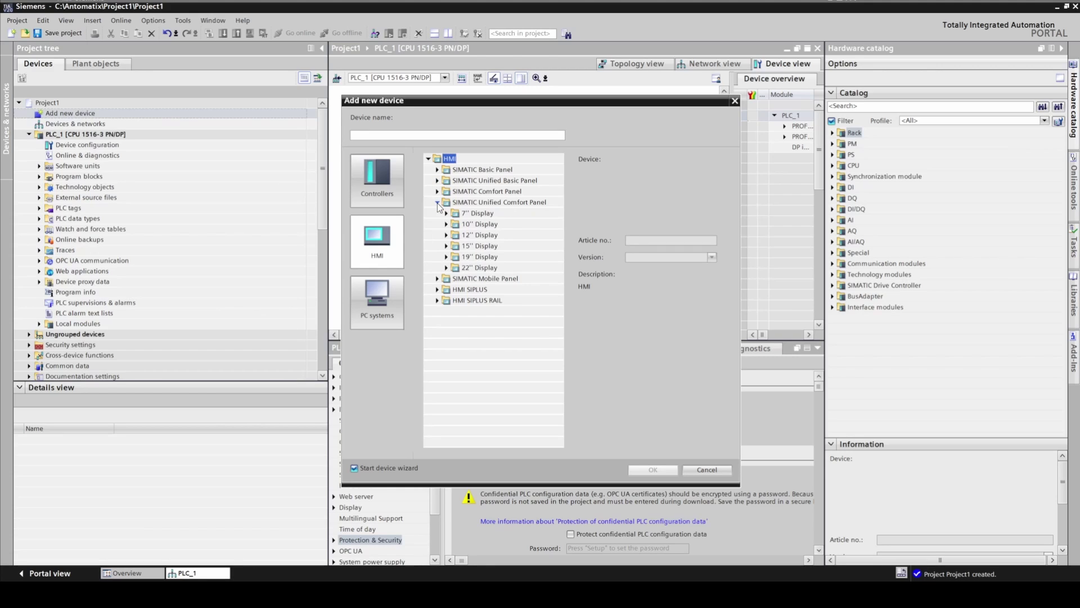
pyautogui.click(446, 245)
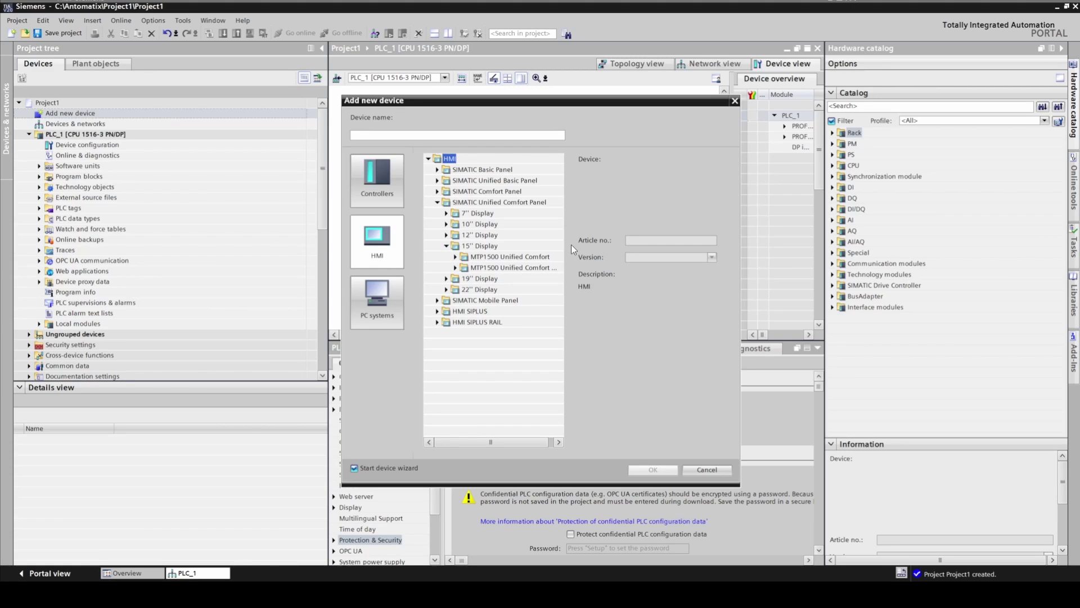
# Step: Select the standard MTP1500 Unified Comfort panel and expand its article numbers
pyautogui.click(505, 257)
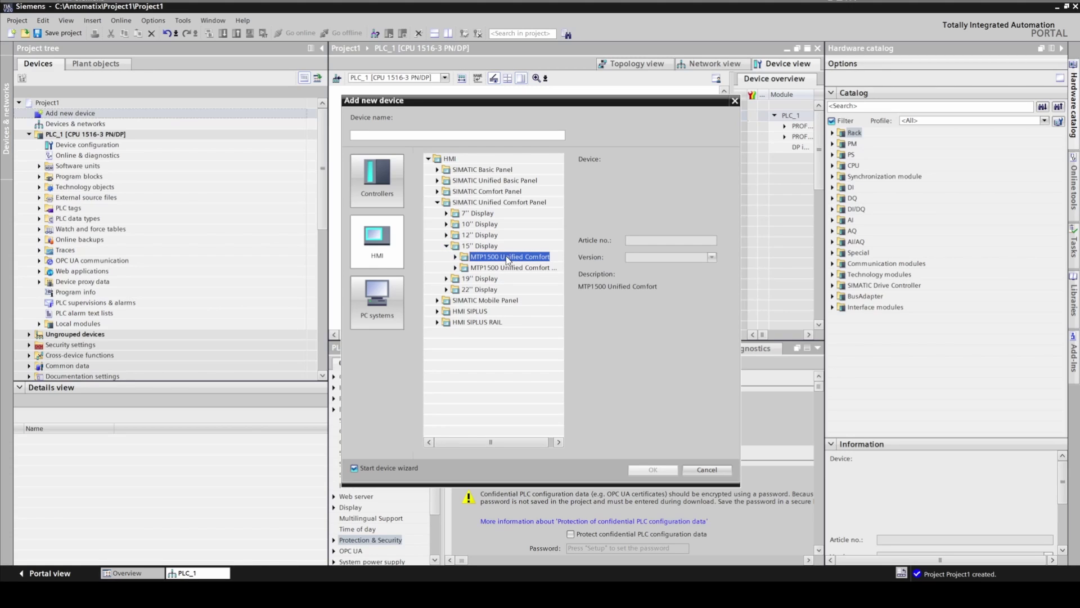
pyautogui.click(474, 268)
pyautogui.click(475, 258)
pyautogui.click(457, 256)
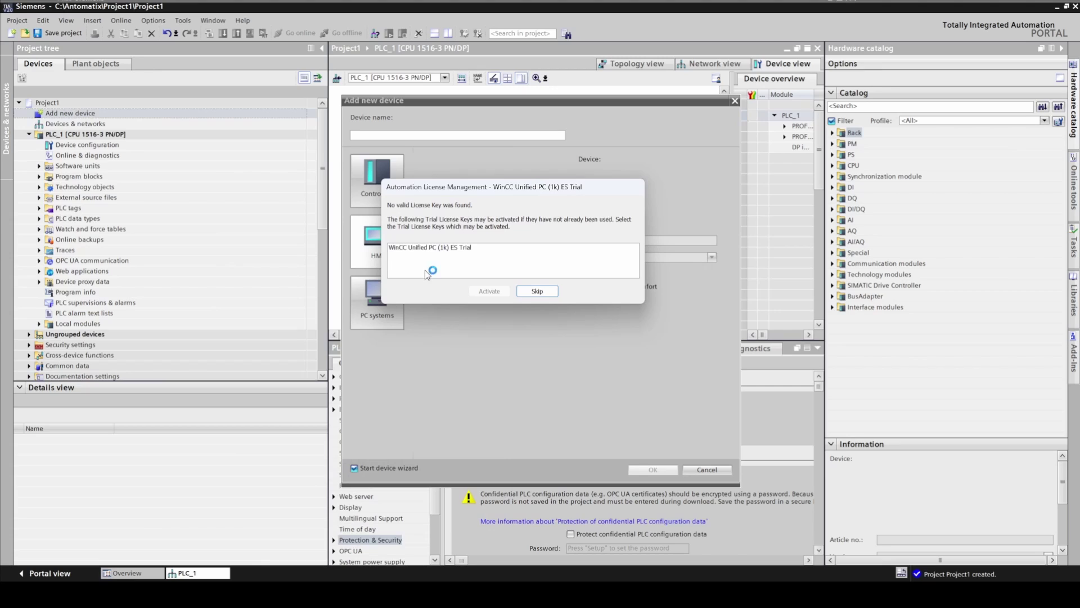
# Step: Activate the WinCC Unified PC (1k) ES Trial license and add MTP1500 panel 6AV2 128-3QB06-0AXx as HMI_1
pyautogui.click(433, 248)
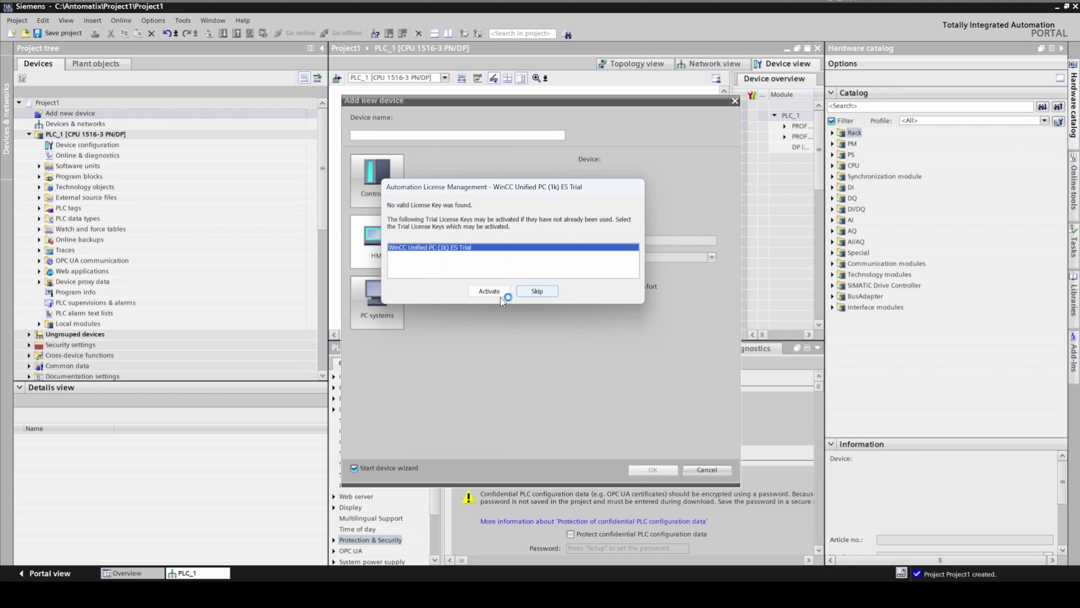
pyautogui.click(490, 290)
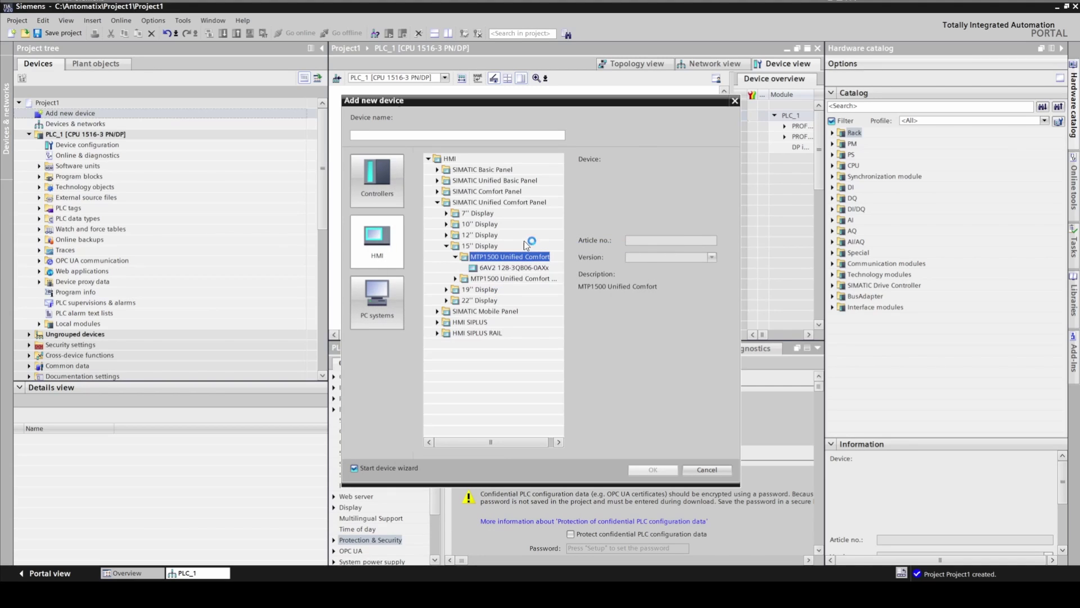
pyautogui.click(524, 269)
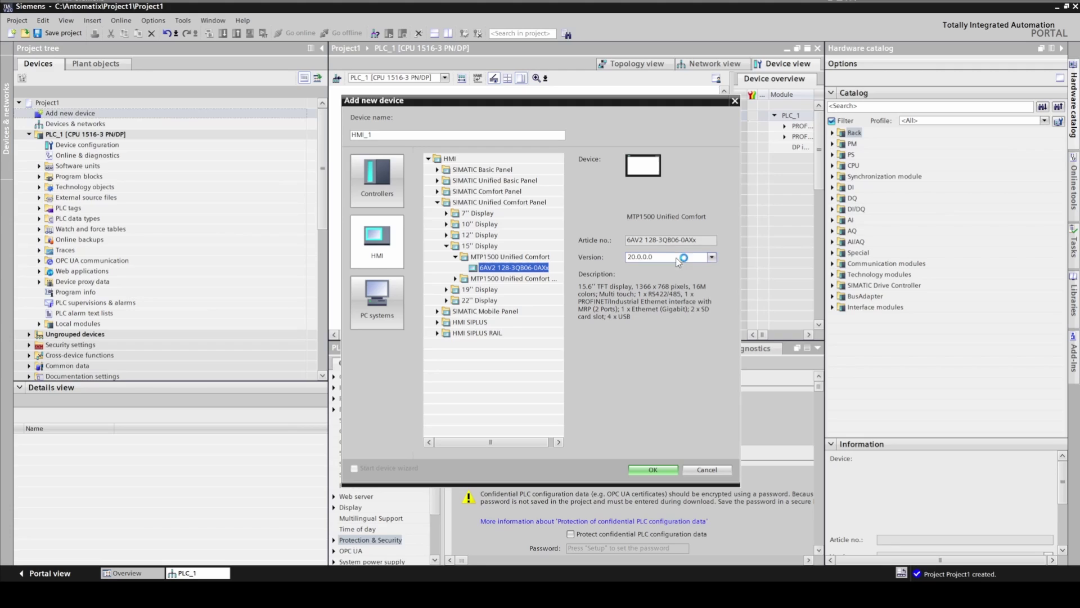
pyautogui.click(652, 469)
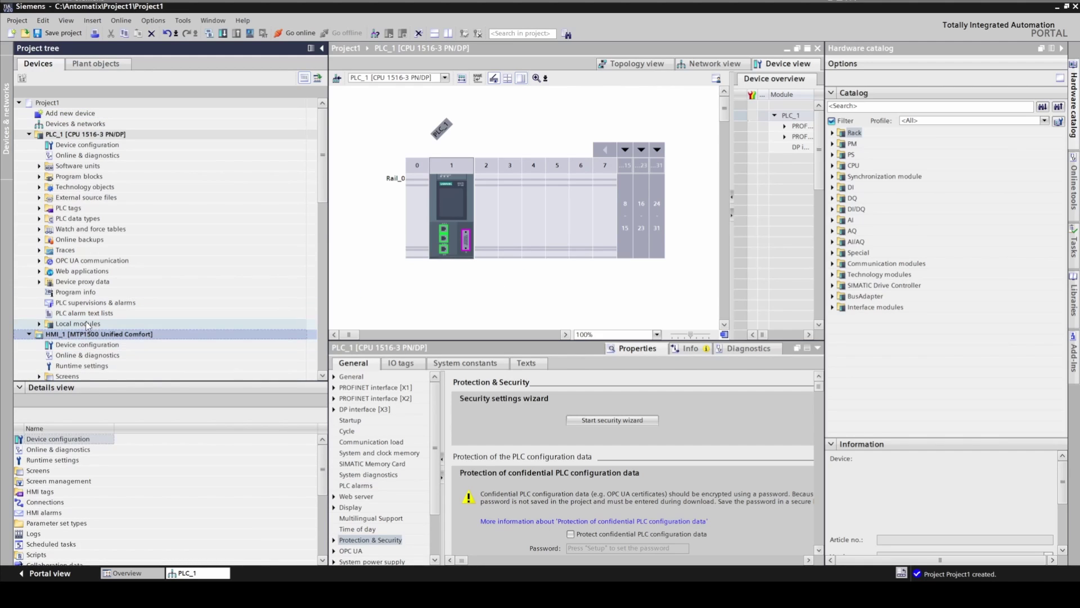
# Step: In Devices & networks, create HMI_Connection_1 from PLC_1 to HMI_1 and show the PN/IE_1 subnet
pyautogui.click(86, 123)
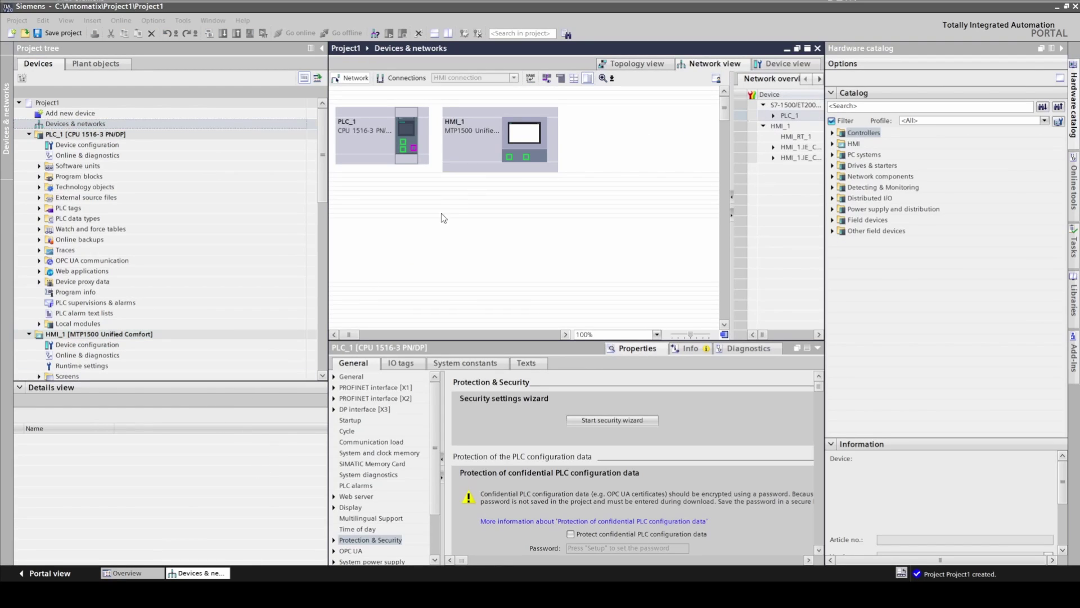
pyautogui.click(417, 79)
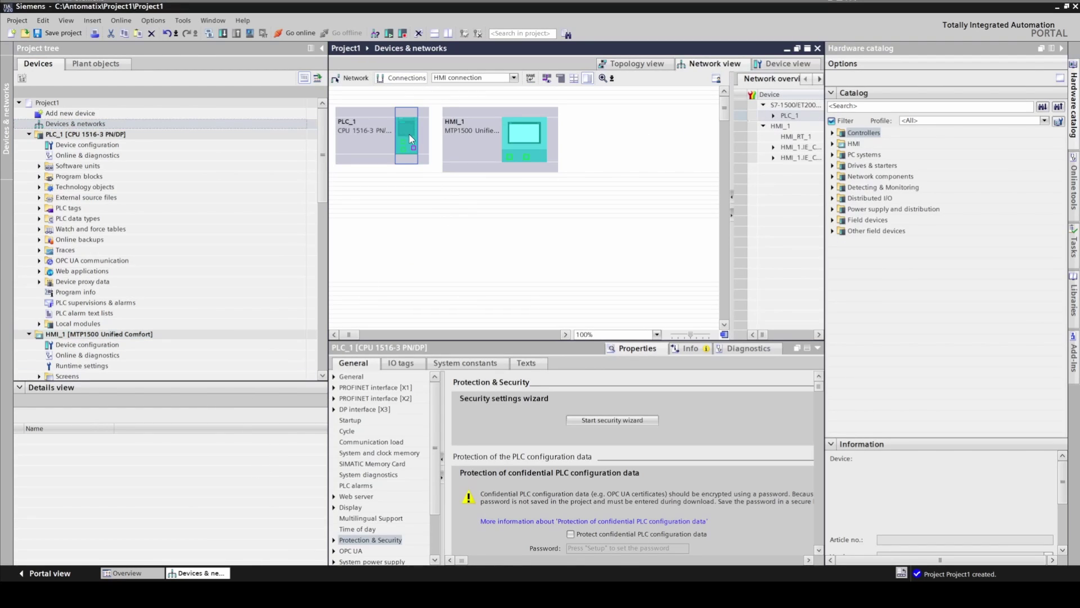
pyautogui.moveTo(409, 134); pyautogui.dragTo(532, 139)
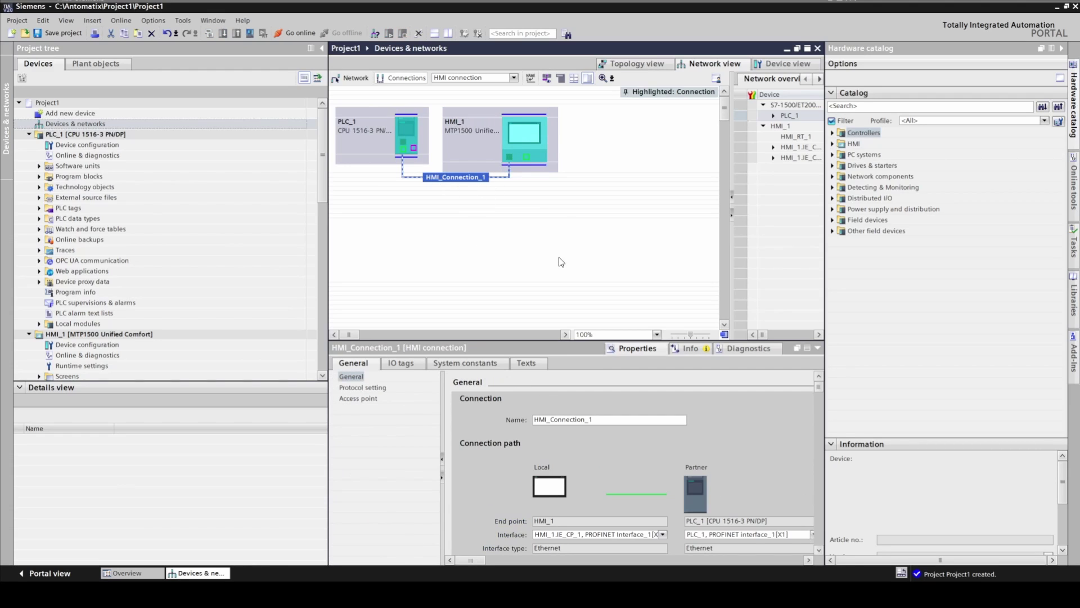
pyautogui.click(355, 78)
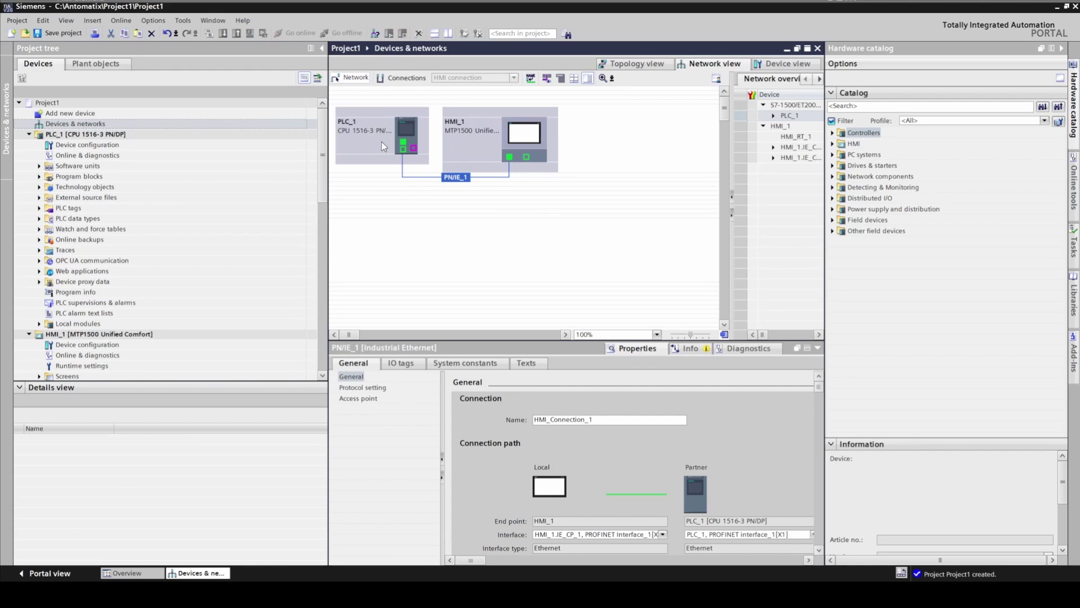